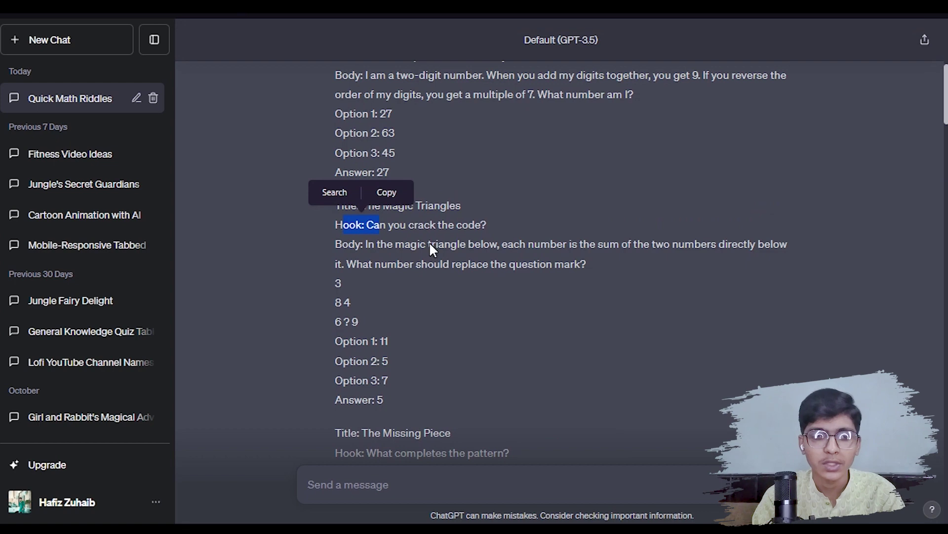
Review the text-format math riddles in the chat, including their hooks, bodies, options and answers
drag(335, 75, 390, 387)
click(411, 362)
scroll(417, 354, down, 2)
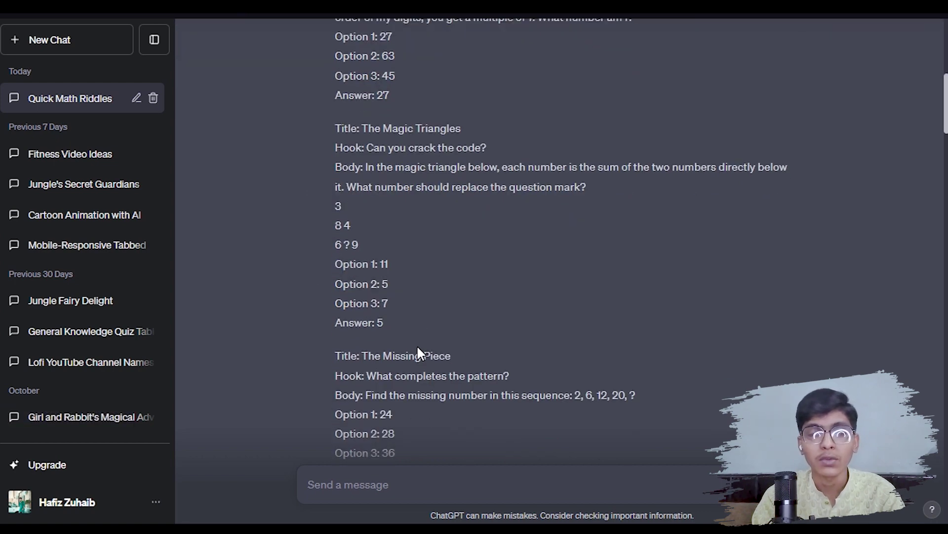
scroll(417, 349, down, 10)
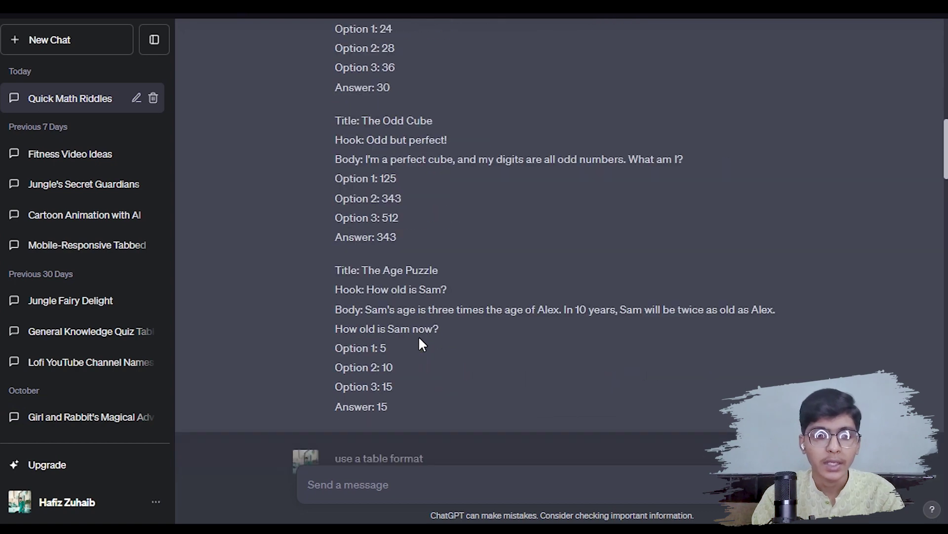
scroll(417, 348, down, 4)
drag(333, 303, 443, 295)
scroll(440, 297, up, 8)
drag(439, 163, 482, 199)
scroll(489, 168, up, 6)
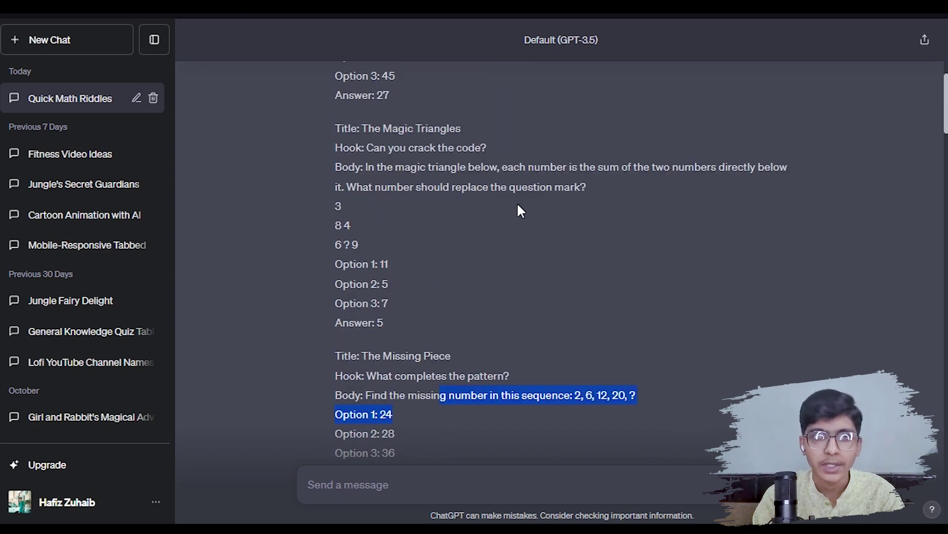
Examine the riddles presented in table format and the table produced by the "give 20 more" request
scroll(519, 209, down, 18)
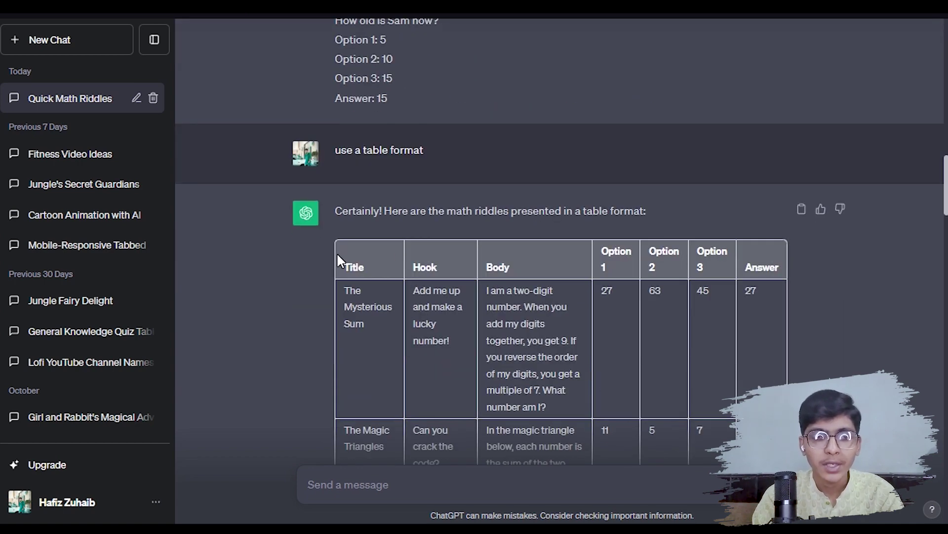
scroll(621, 258, down, 9)
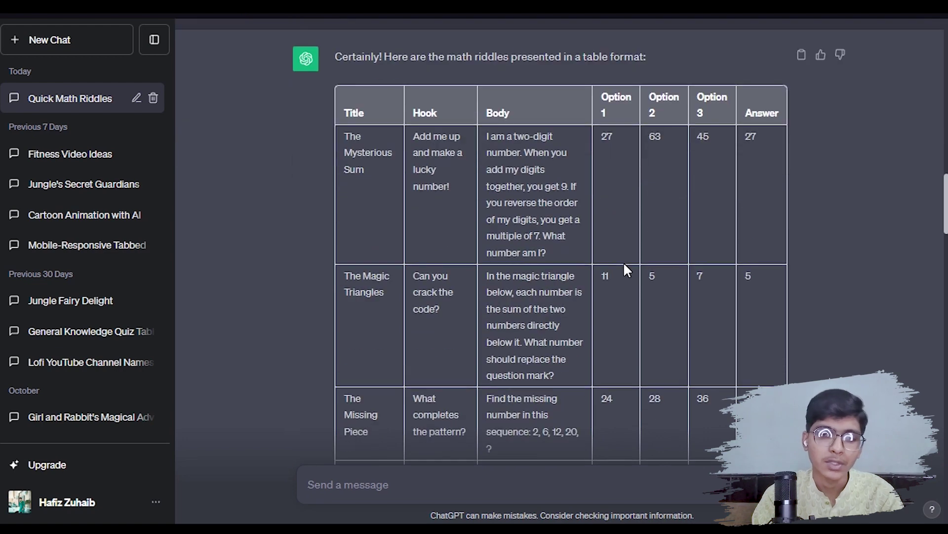
scroll(626, 262, up, 2)
scroll(446, 240, up, 2)
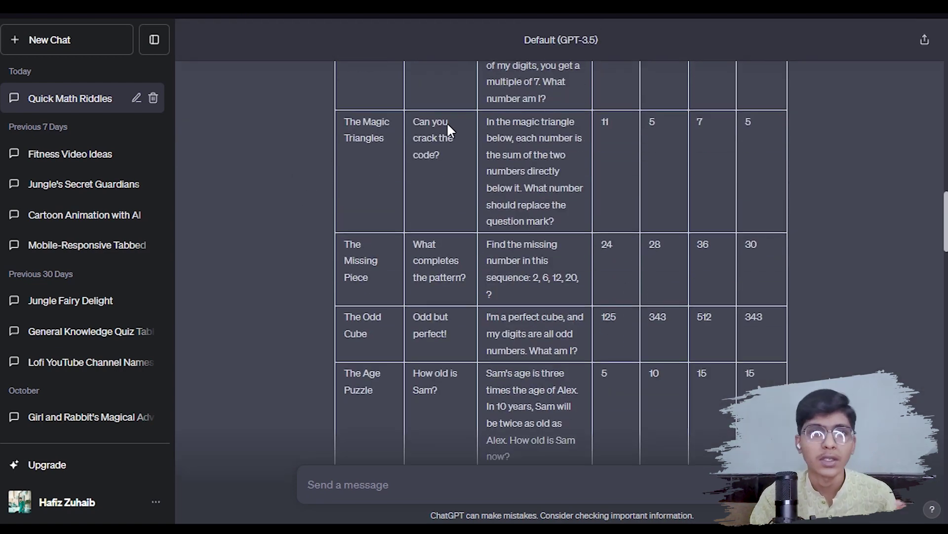
scroll(446, 123, down, 4)
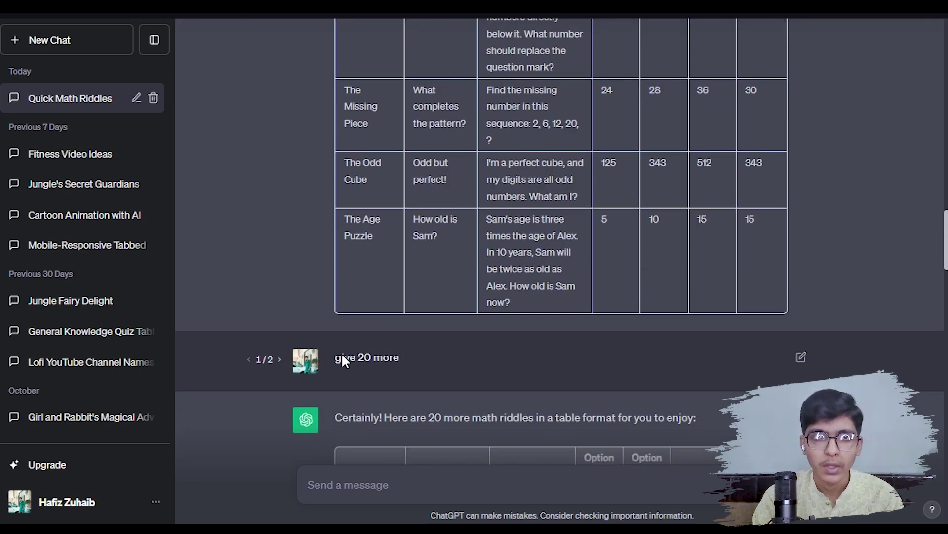
drag(338, 352, 423, 342)
scroll(473, 333, down, 4)
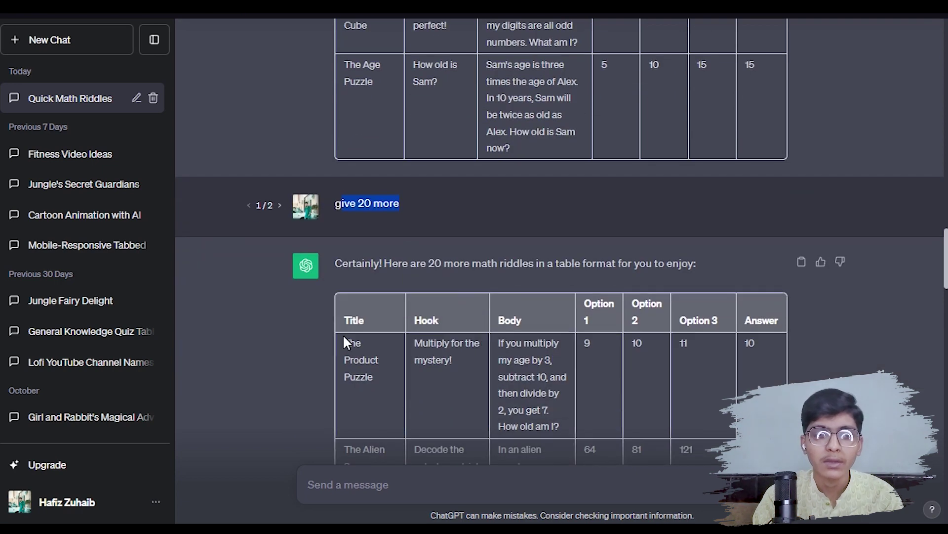
scroll(298, 334, down, 6)
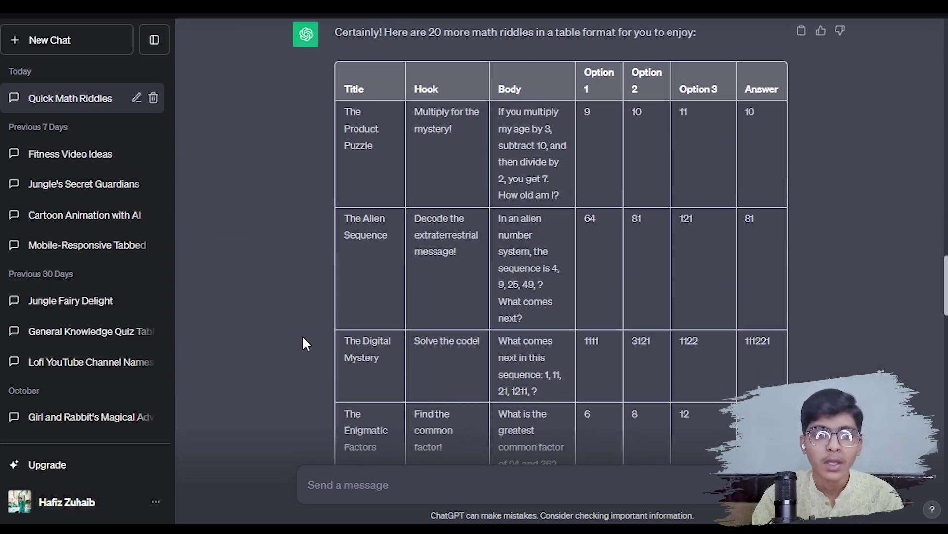
scroll(304, 336, down, 12)
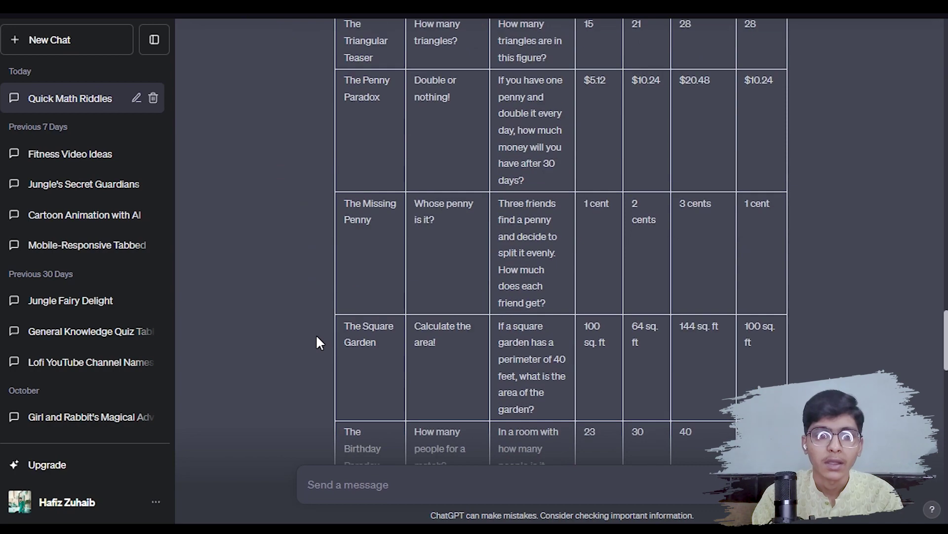
scroll(321, 334, down, 20)
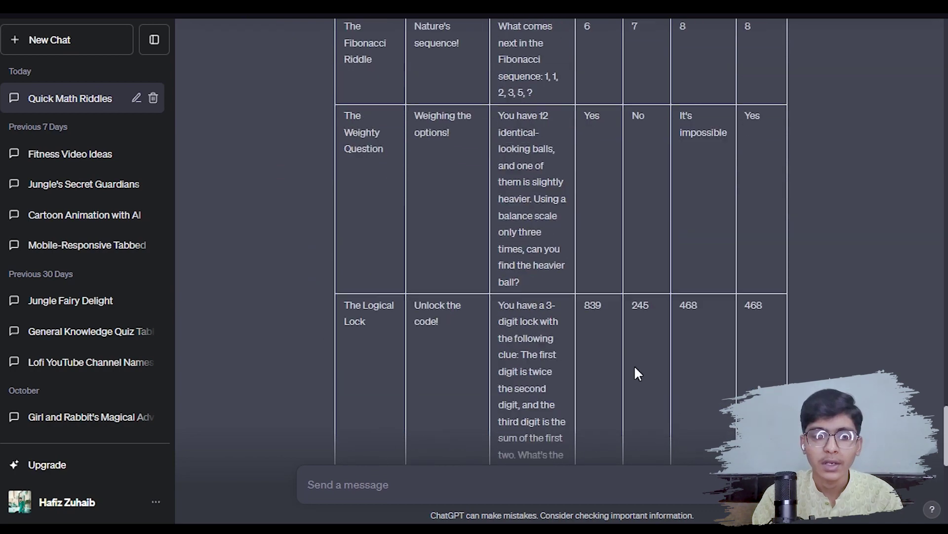
scroll(680, 378, down, 8)
Select the table of 20 additional math riddles from its last row upward
drag(774, 267, 345, 400)
scroll(464, 182, up, 20)
scroll(410, 199, up, 15)
click(538, 347)
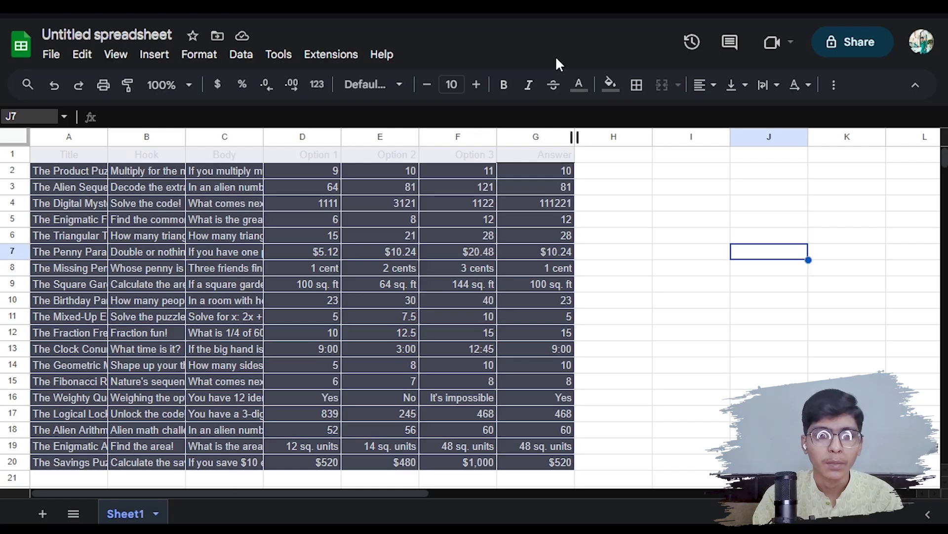
In the Google Sheets riddle spreadsheet, right-align the Option 1 column (column D)
click(650, 219)
scroll(650, 218, down, 2)
scroll(585, 211, up, 1)
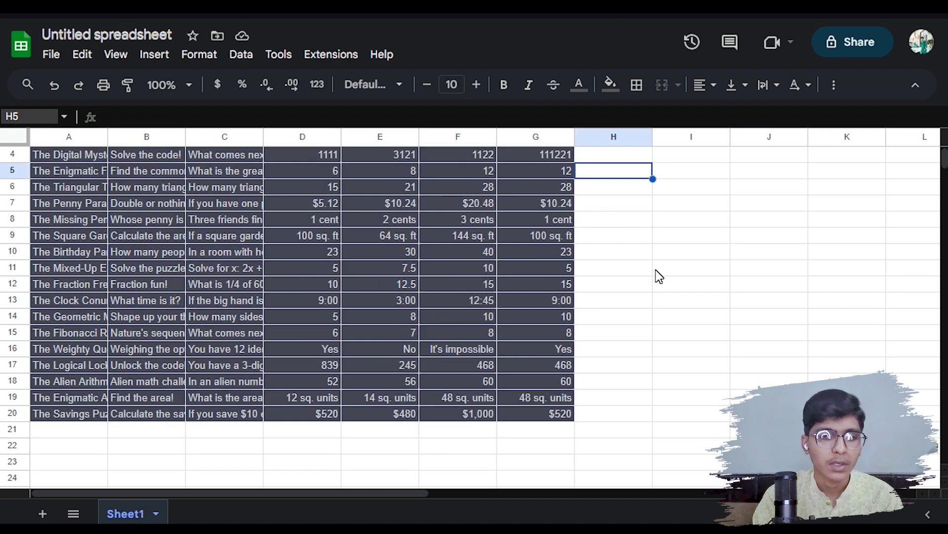
scroll(457, 253, up, 2)
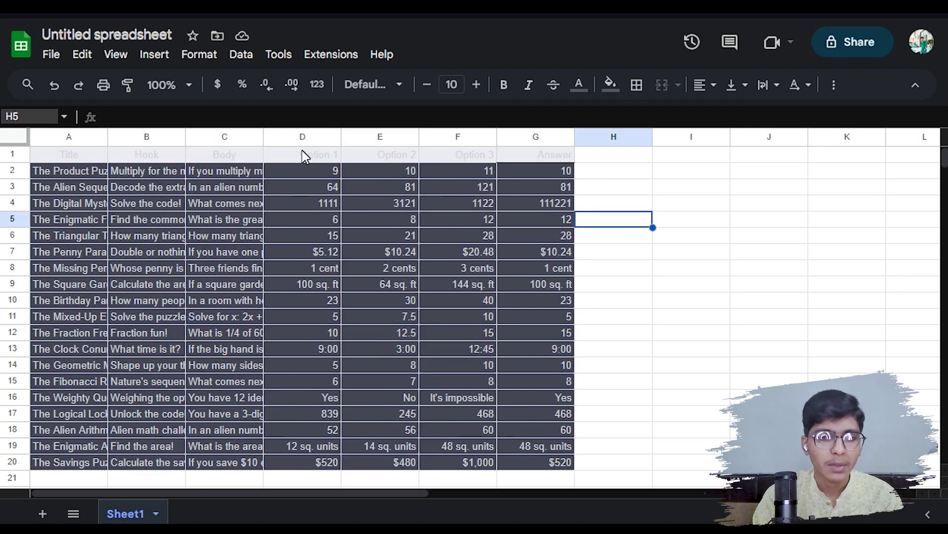
click(309, 140)
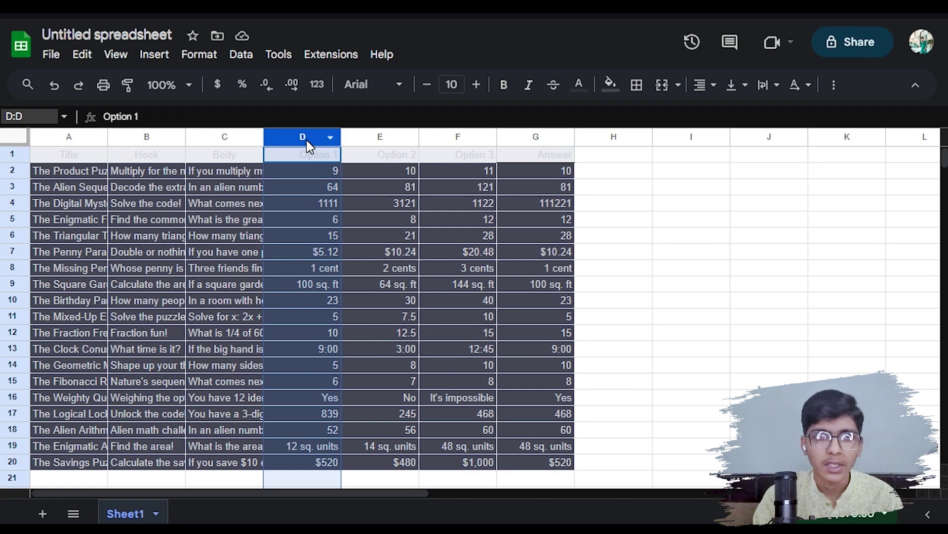
click(713, 87)
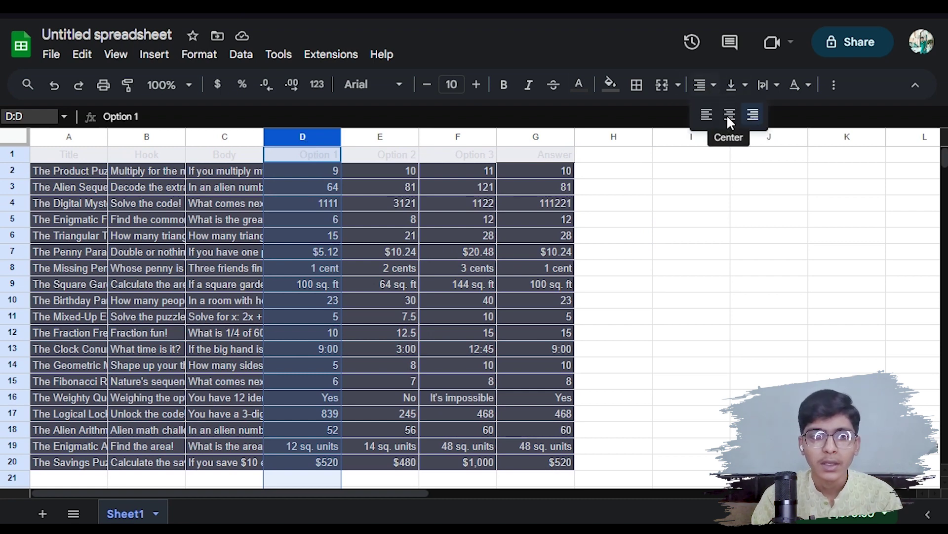
click(753, 115)
click(736, 206)
scroll(736, 225, down, 2)
scroll(740, 226, up, 2)
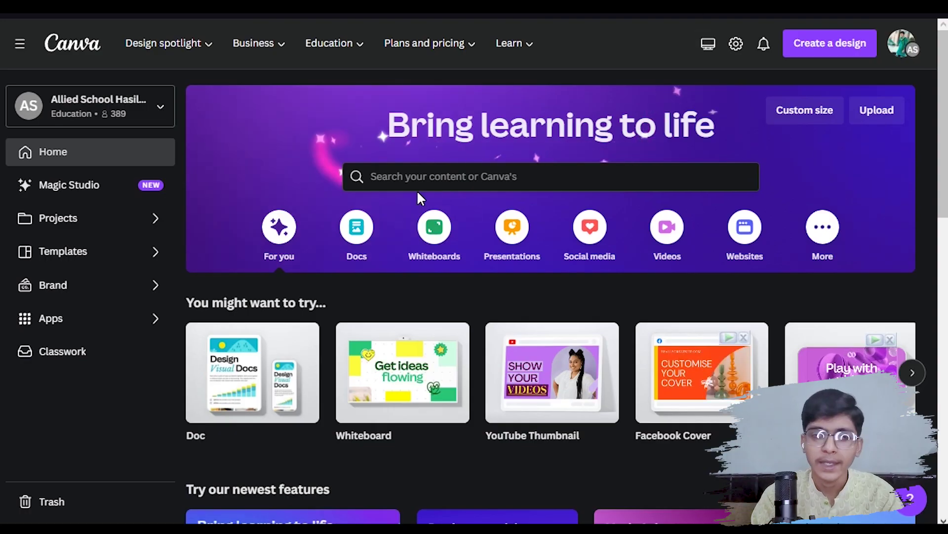
Switch to Canva and create a new blank 1080 × 1920 px portrait design
click(818, 45)
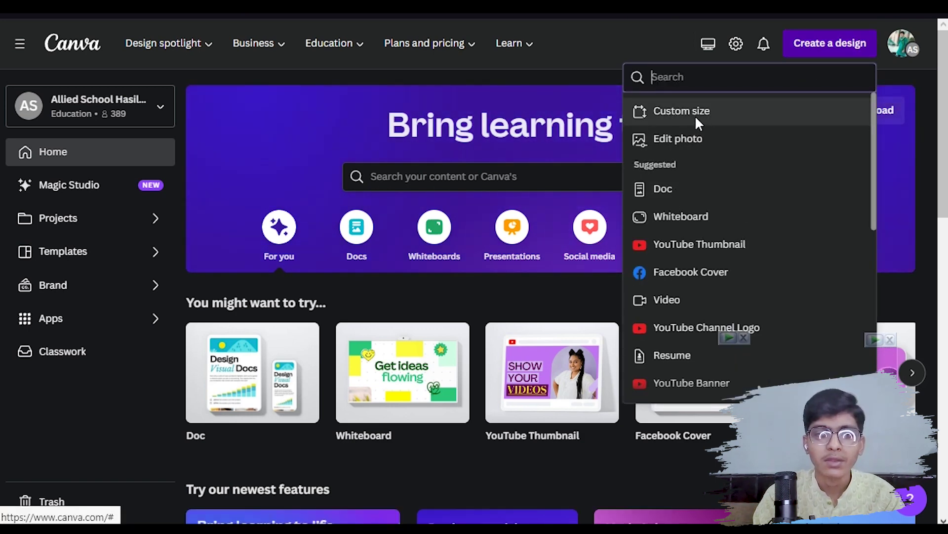
click(701, 297)
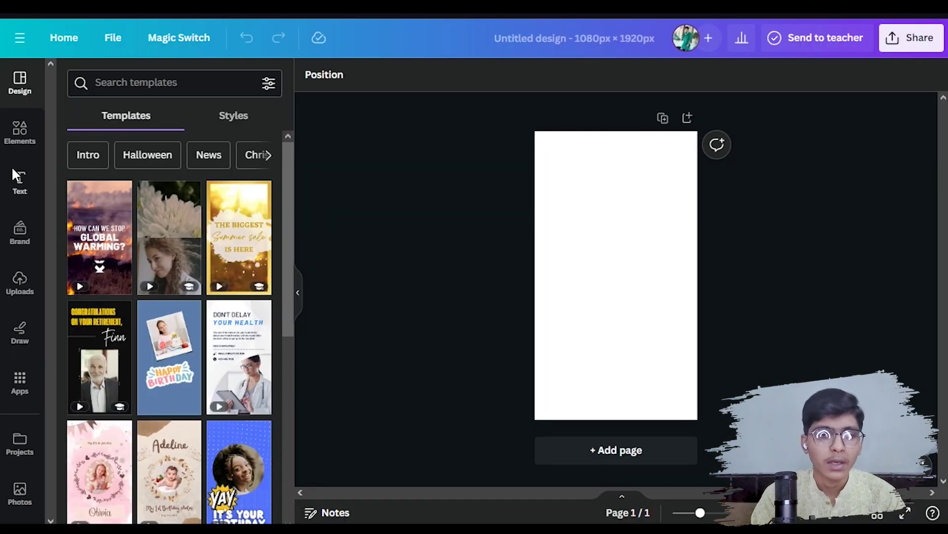
Search the design elements for "motion lines" and show only the video results
click(19, 133)
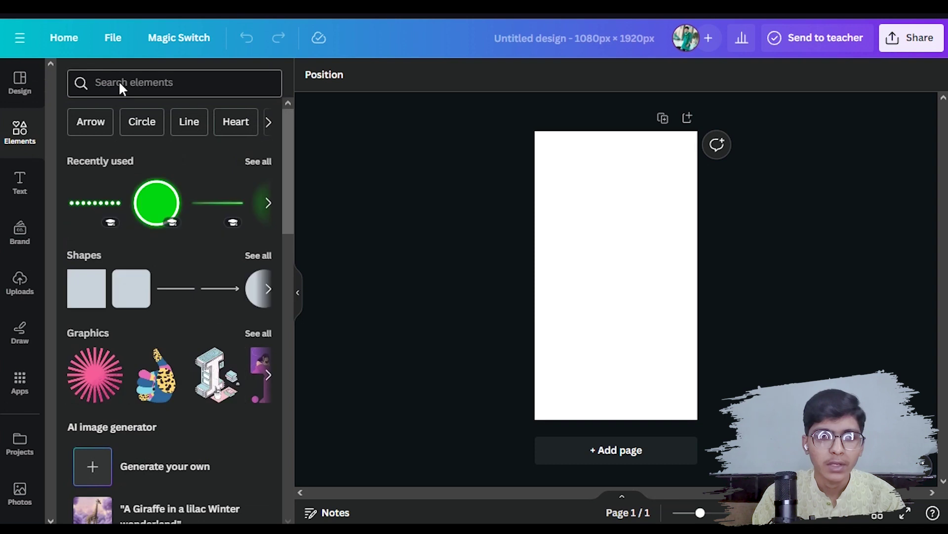
click(120, 88)
text(motin)
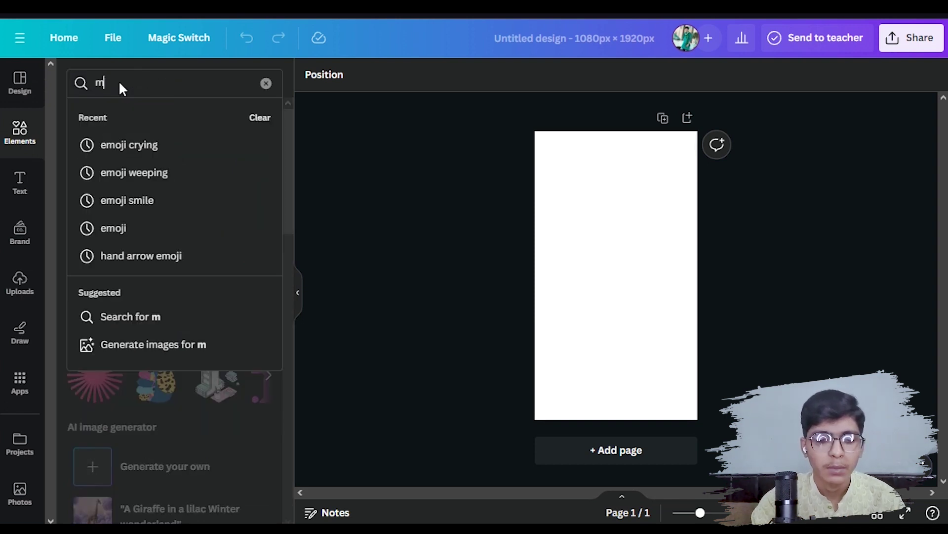
key(BackSpace)
text(on lines)
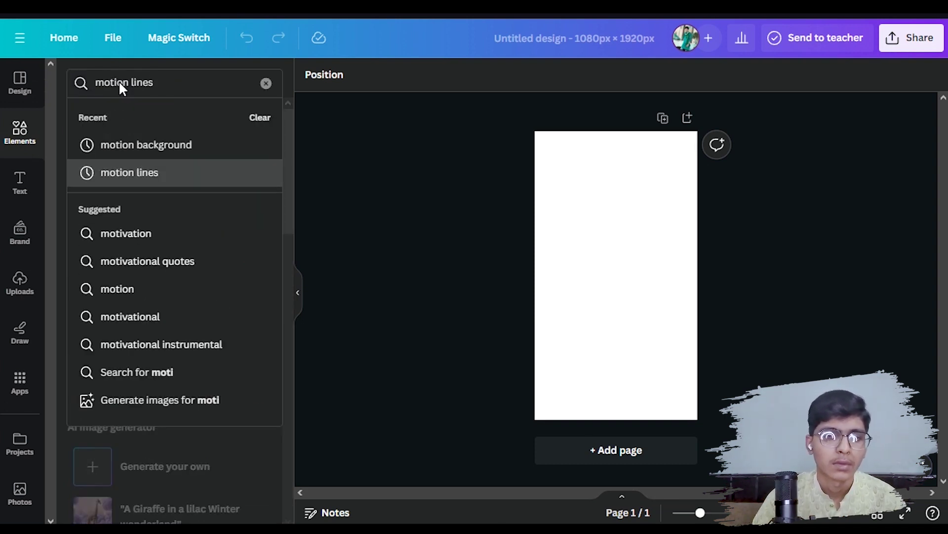
key(Return)
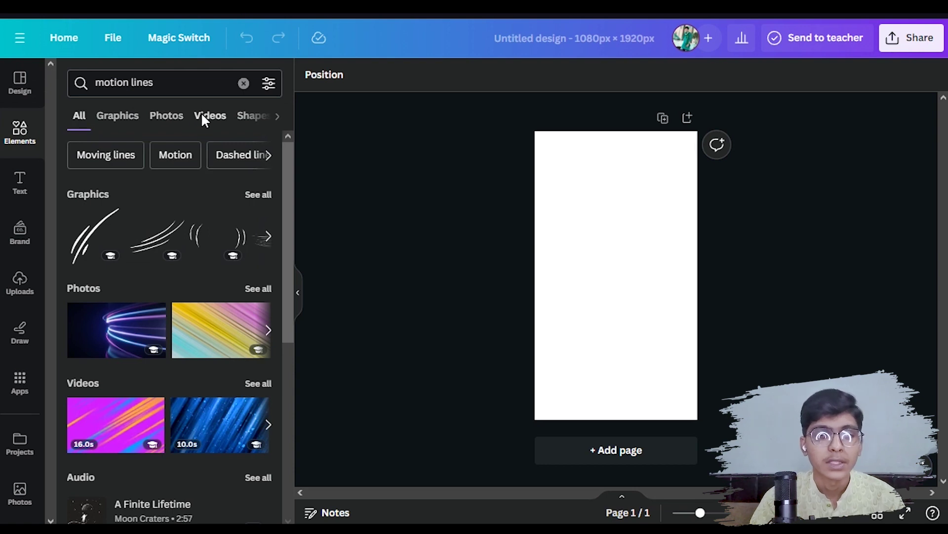
click(203, 118)
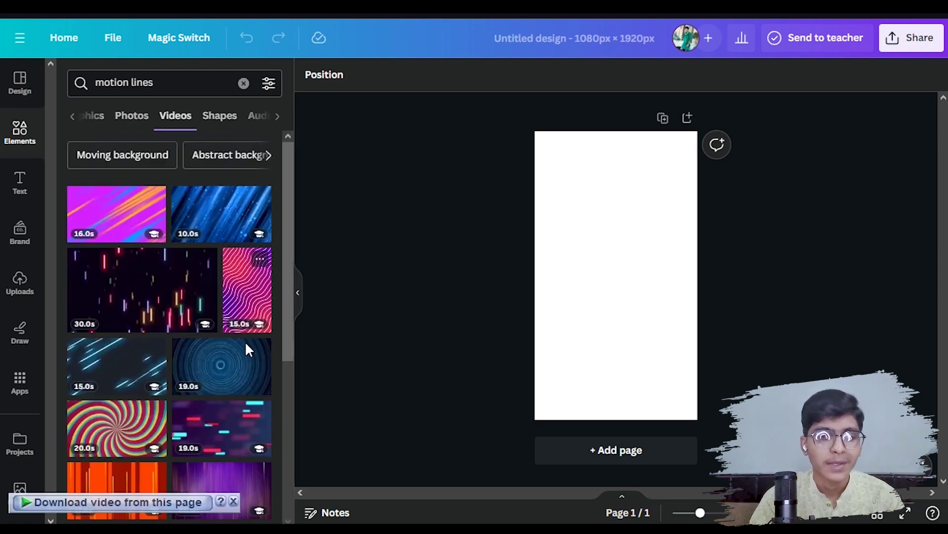
Add the 15-second pastel pink-and-blue wavy lines video to the page and make it fill the whole page
scroll(106, 341, down, 2)
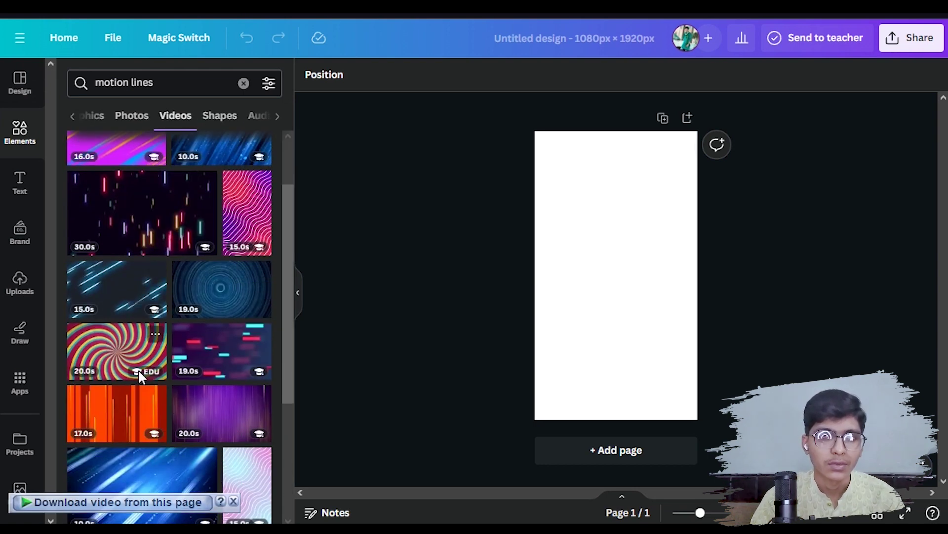
scroll(143, 366, down, 2)
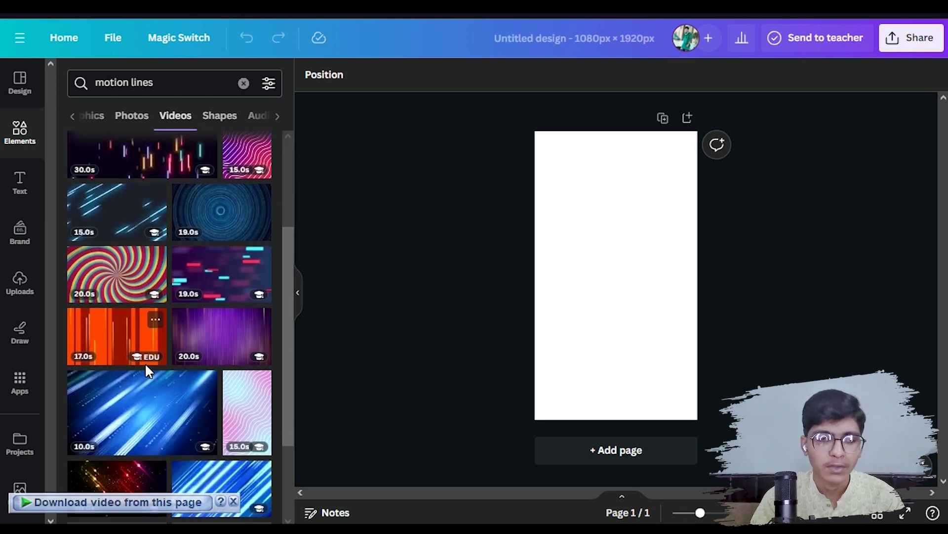
mouse_move(235, 396)
mouse_down()
mouse_move(443, 349)
mouse_move(586, 224)
mouse_up()
drag(617, 264, 578, 203)
drag(668, 359, 707, 421)
click(746, 392)
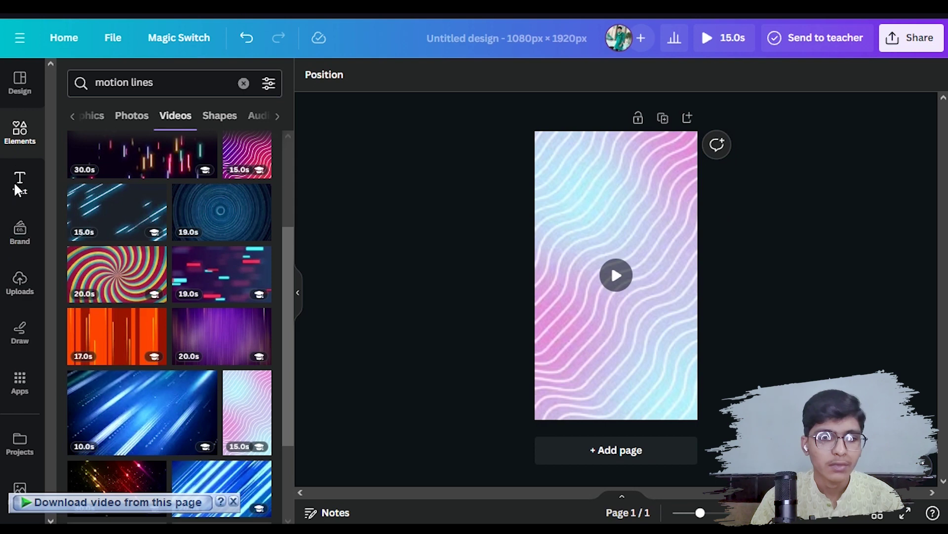
Add a heading text box to the upper part of the page
click(15, 181)
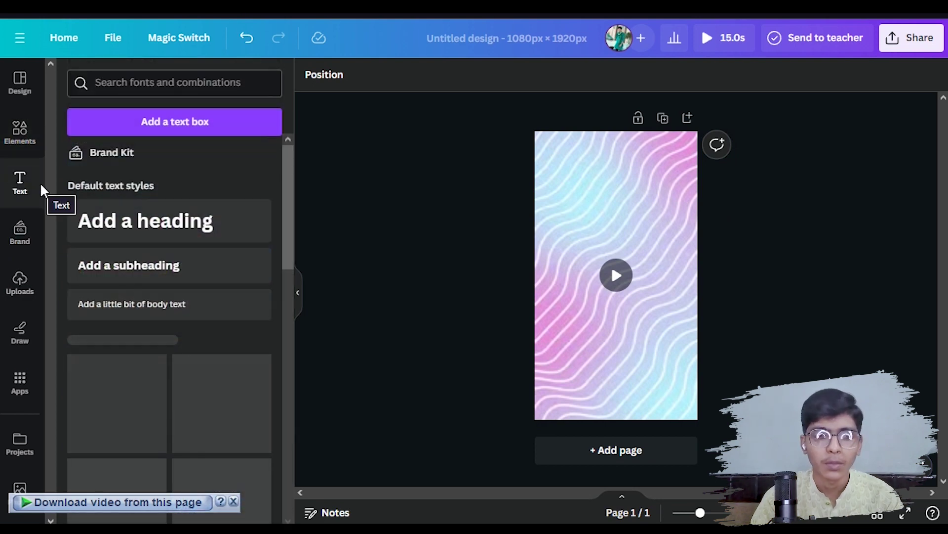
drag(132, 217, 617, 198)
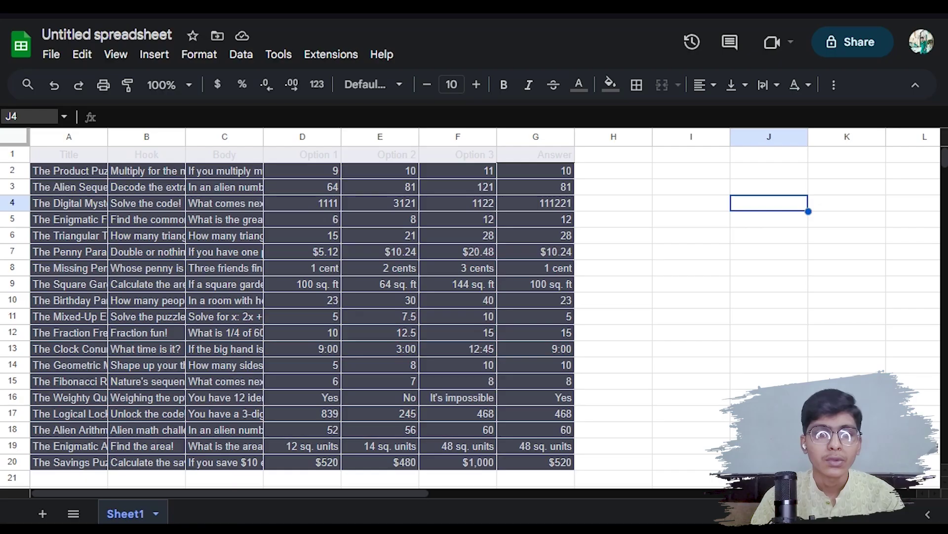
Switch to the Google Sheets spreadsheet and copy the riddle title "The Product Puzzle" from cell A2
click(65, 171)
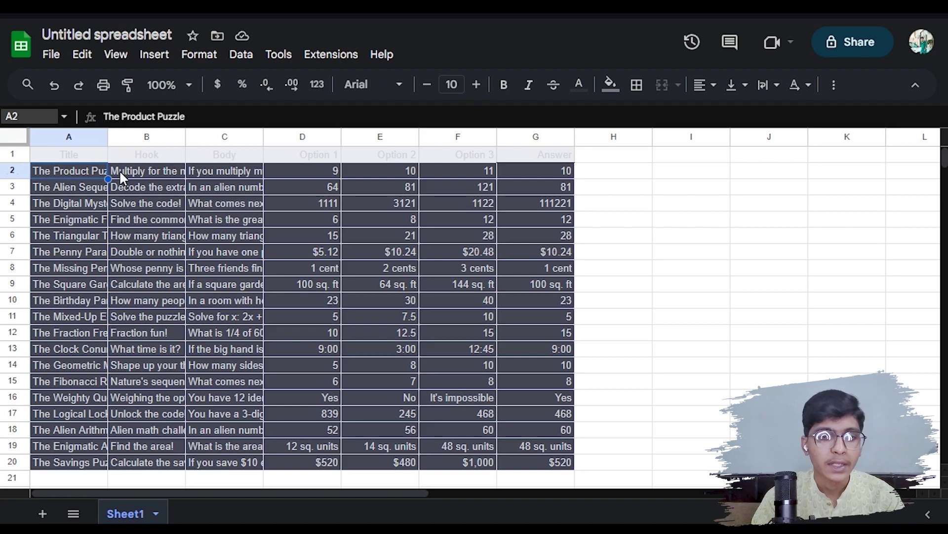
drag(201, 122, 103, 119)
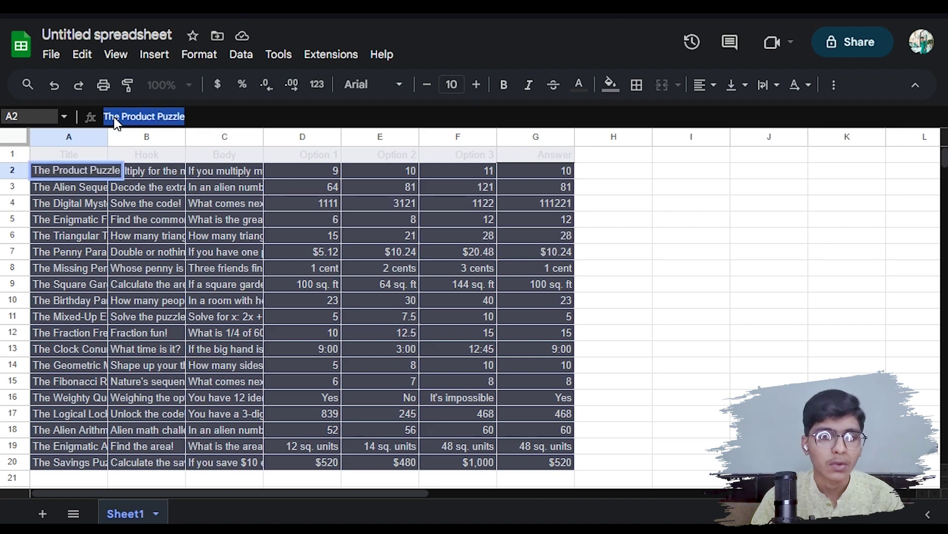
right_click(113, 120)
click(145, 179)
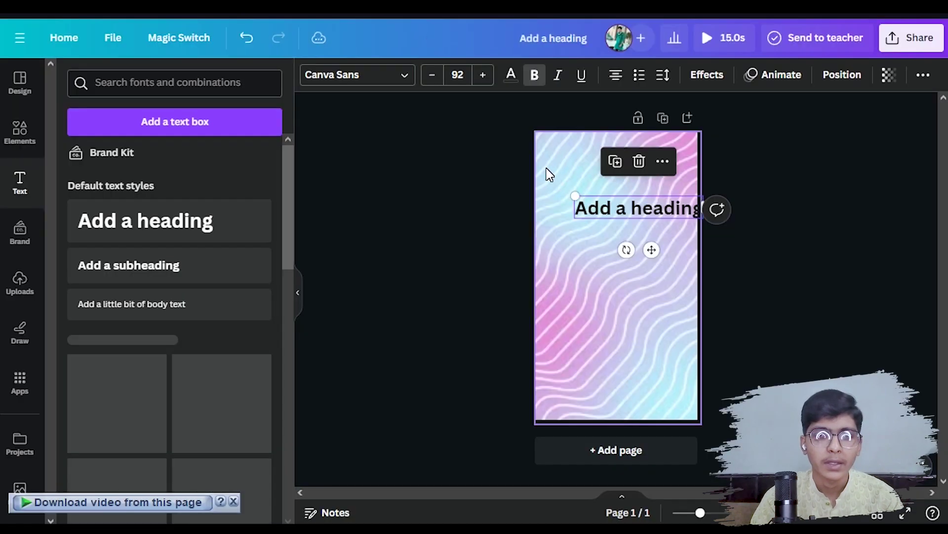
Back in Canva, replace the heading text with the copied "The Product Puzzle" and scale it down to font size 66.1
double_click(619, 210)
key(ctrl+v)
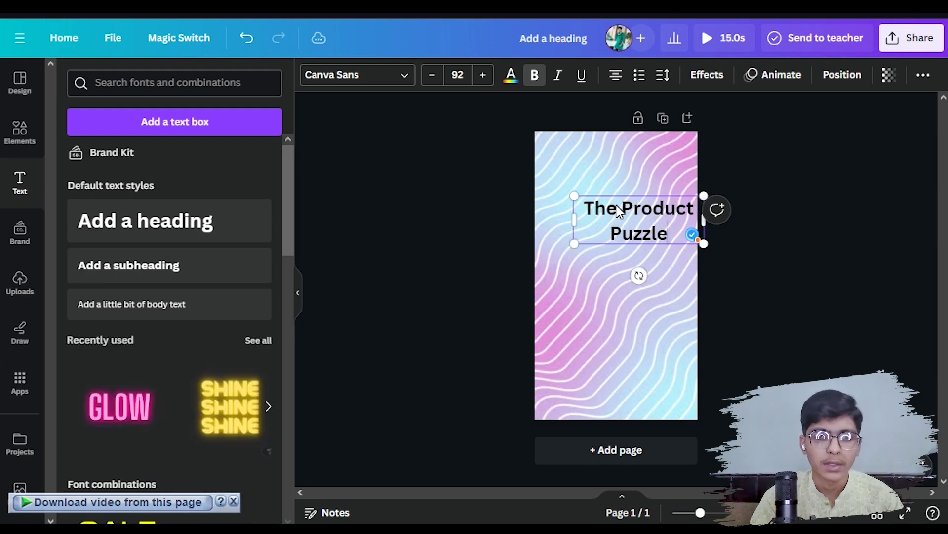
click(817, 232)
click(691, 228)
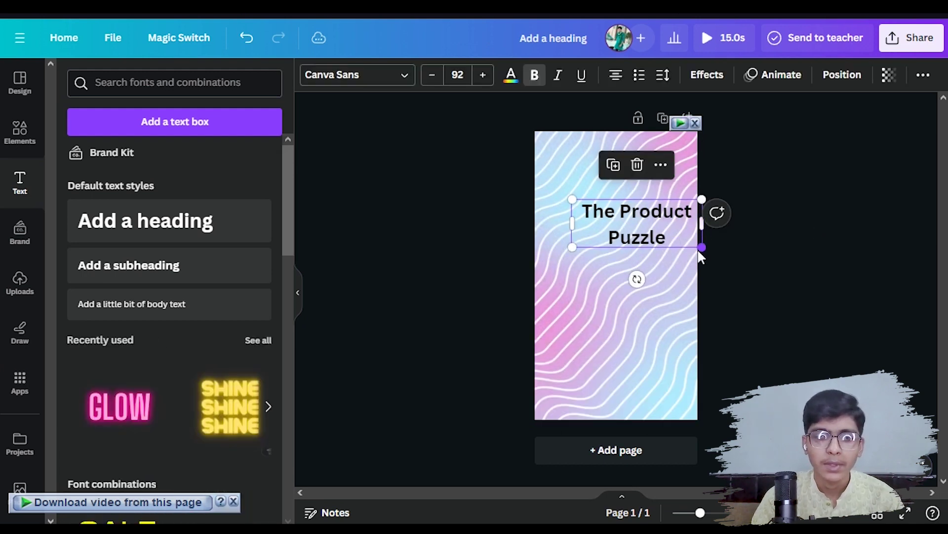
drag(702, 247, 666, 234)
Add a rounded rectangle shape below the "The Product Puzzle" title and fill it with solid black
click(20, 131)
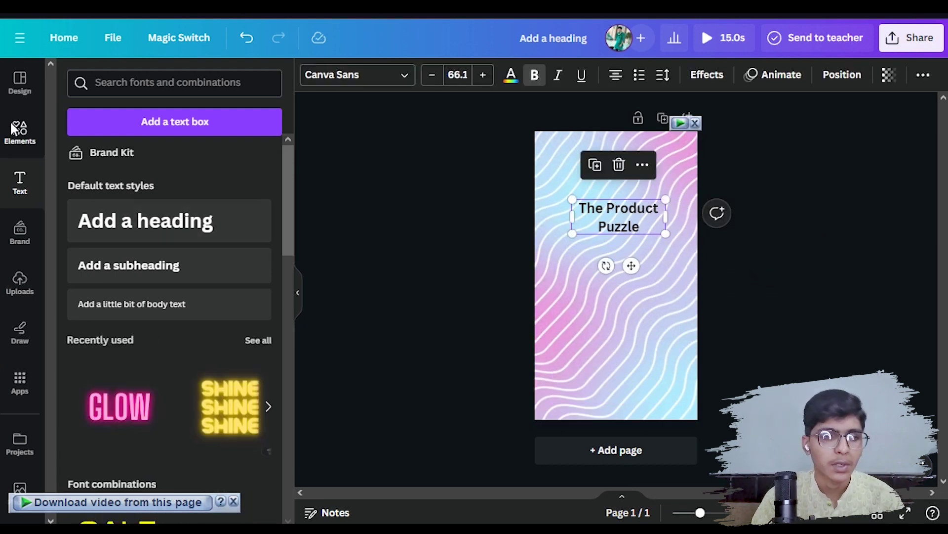
click(243, 83)
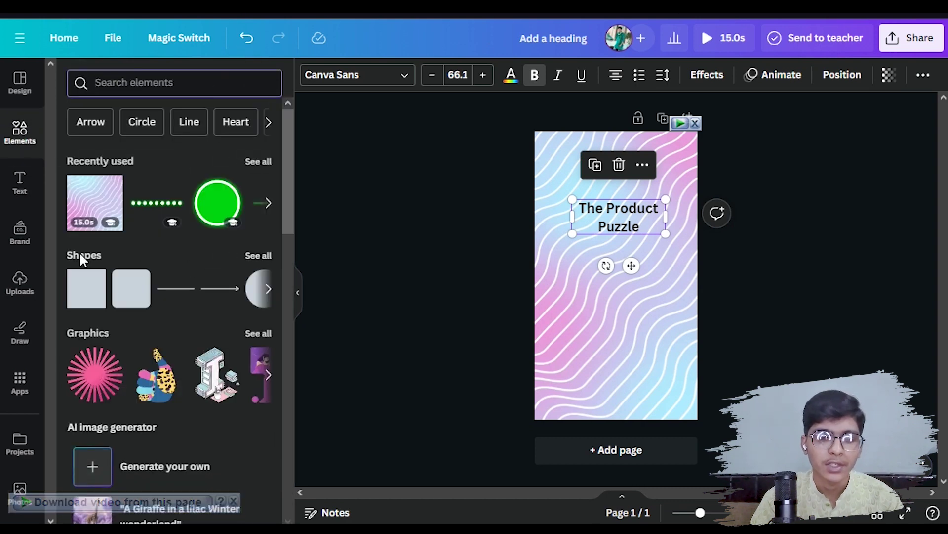
click(259, 255)
scroll(198, 306, down, 2)
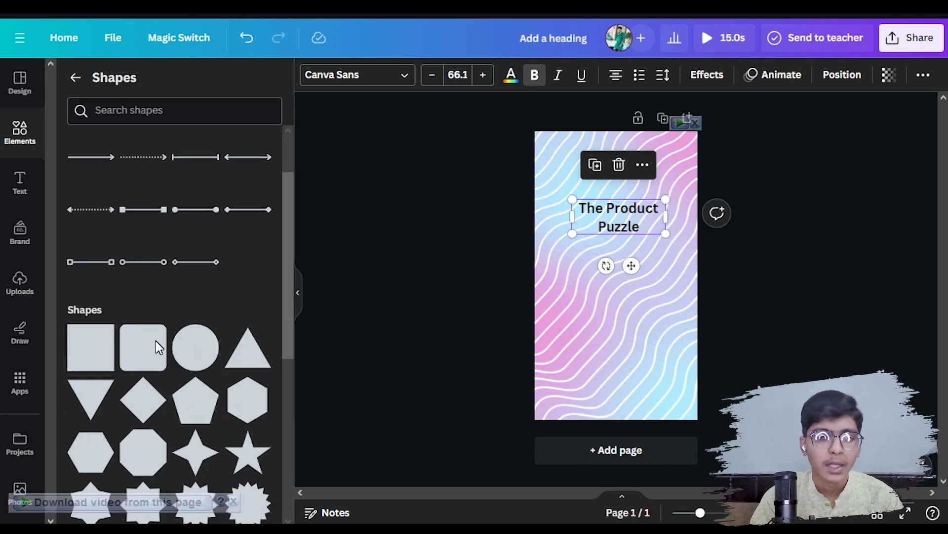
drag(139, 351, 641, 290)
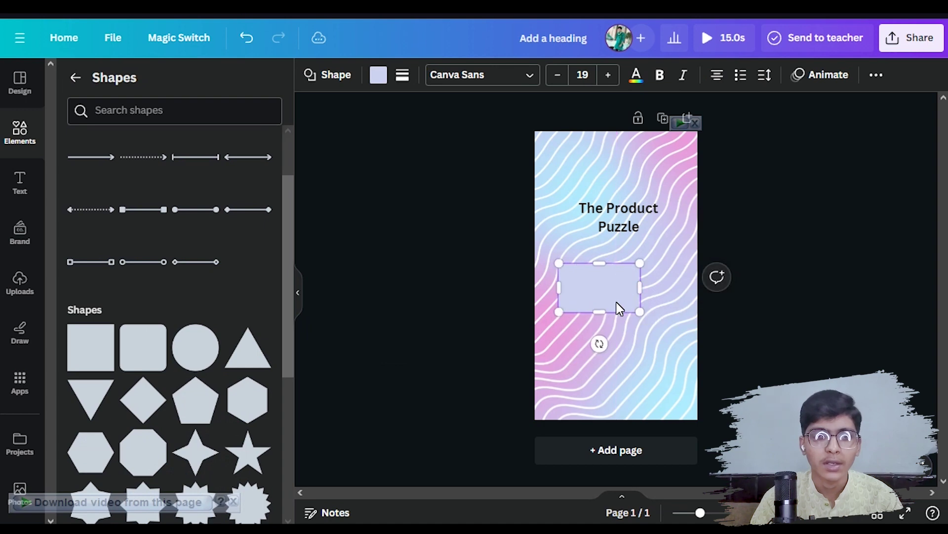
click(378, 77)
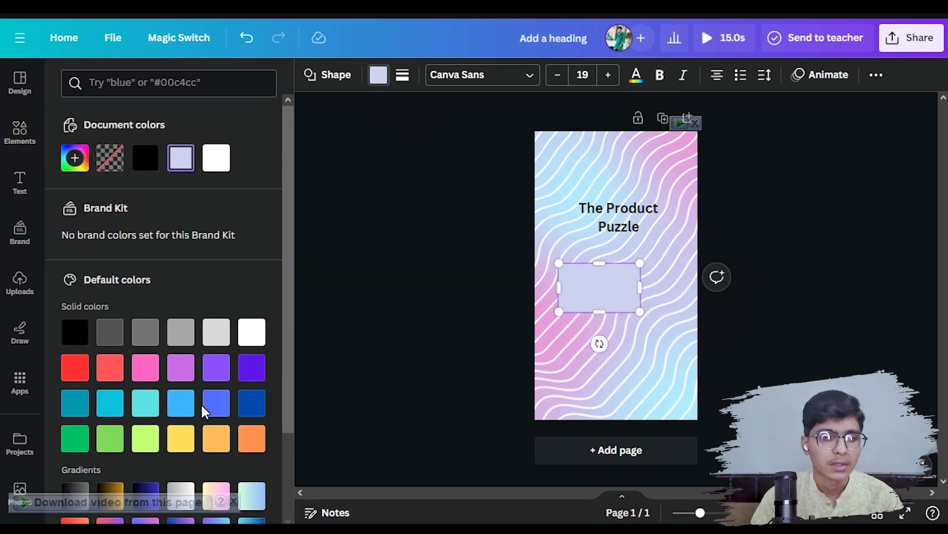
scroll(148, 425, down, 2)
click(74, 257)
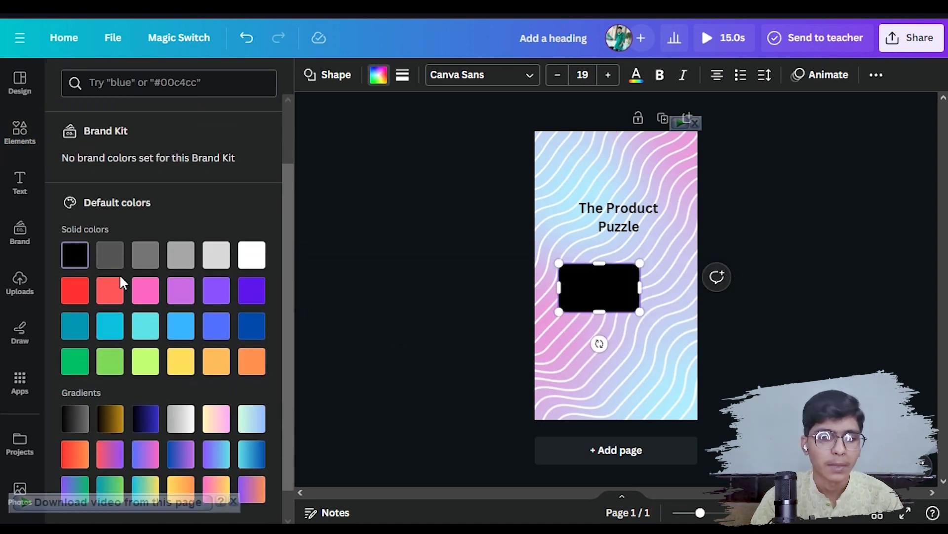
Recolour the title text yellow on the black rounded rectangle and move the two together to the page's upper edge
click(617, 217)
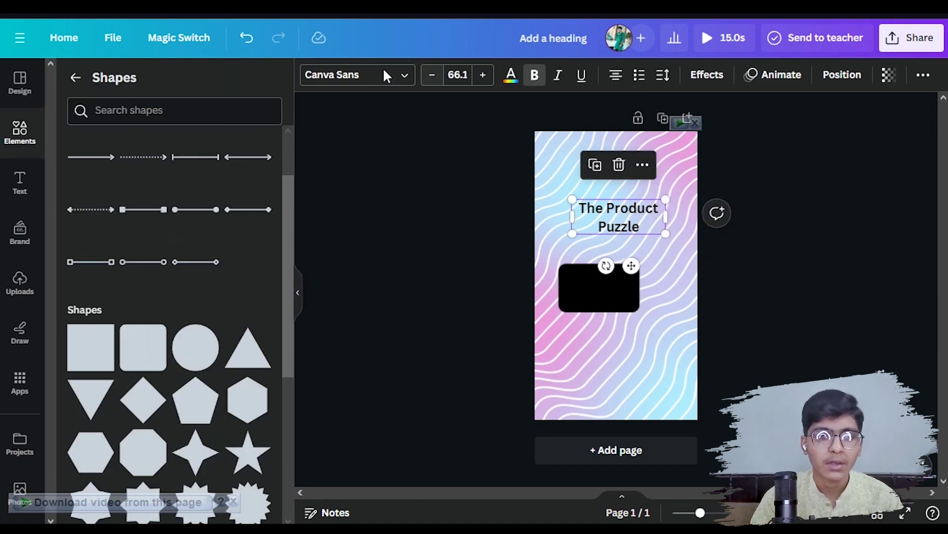
click(511, 76)
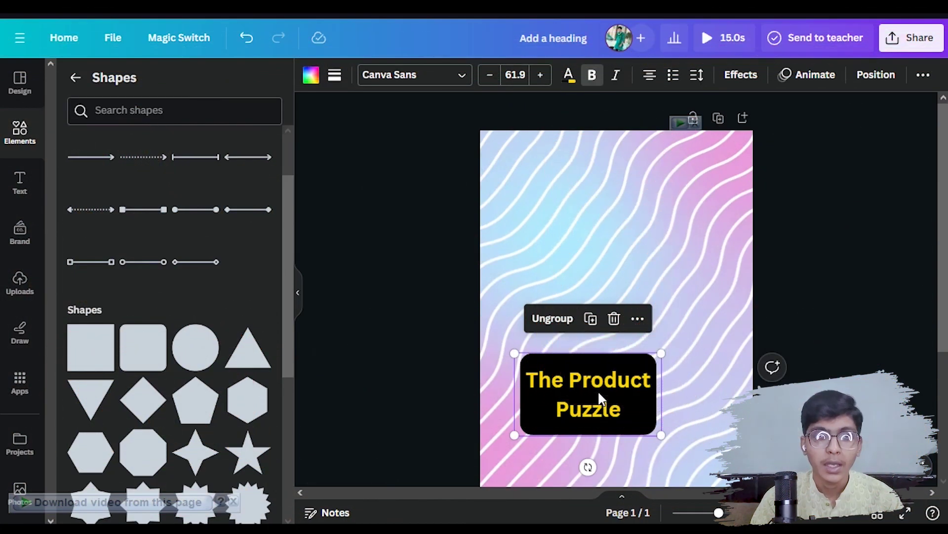
drag(598, 390, 631, 174)
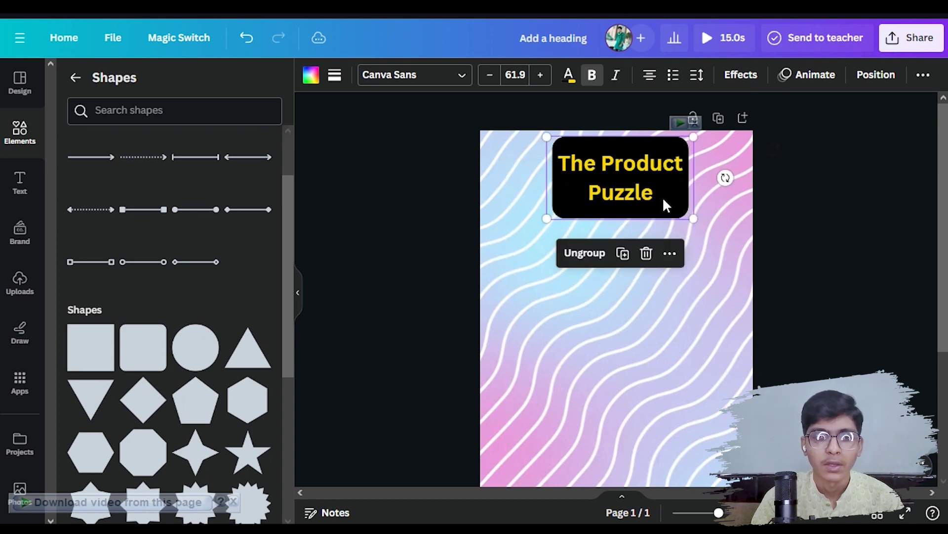
Add a new heading text box to the page below the black title block
click(799, 246)
click(28, 178)
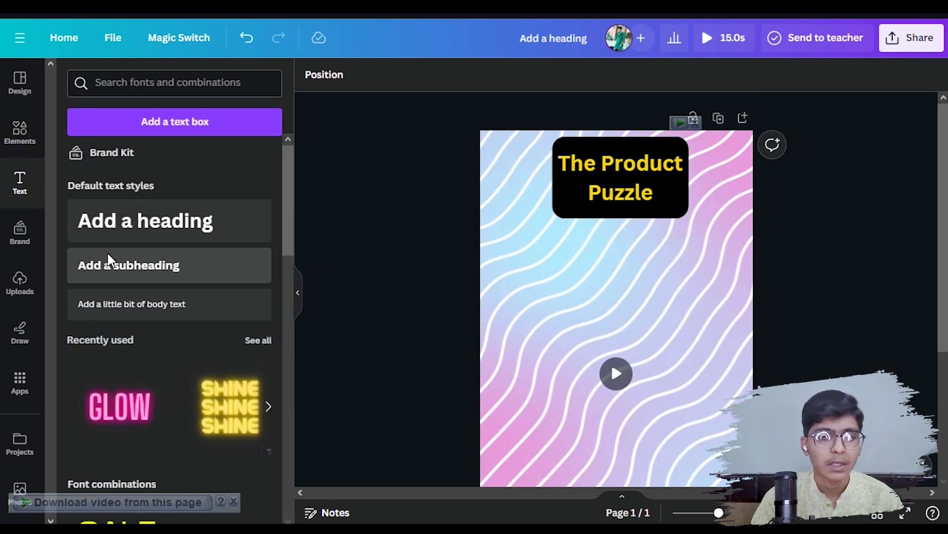
drag(123, 220, 585, 290)
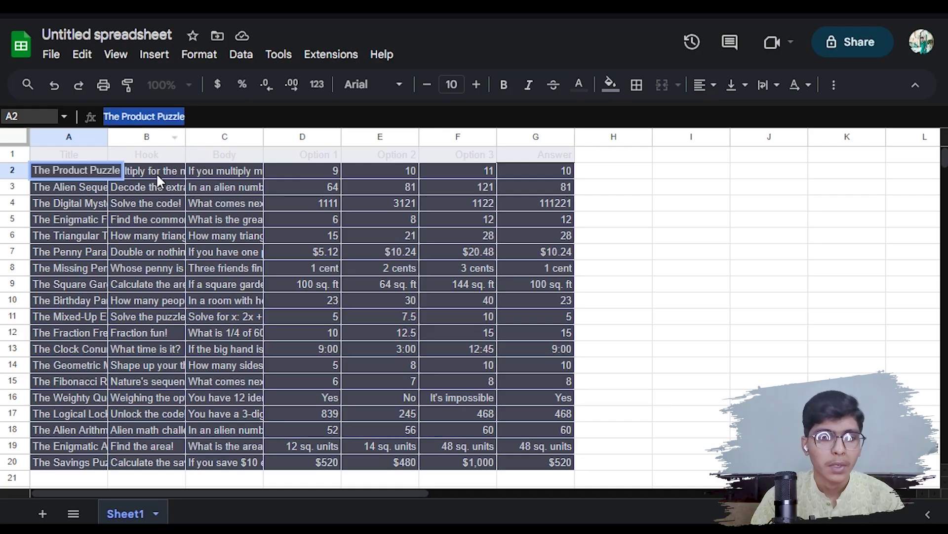
Switch to the Google Sheets spreadsheet and copy the hook "Multiply for the mystery!" from cell B2
click(156, 173)
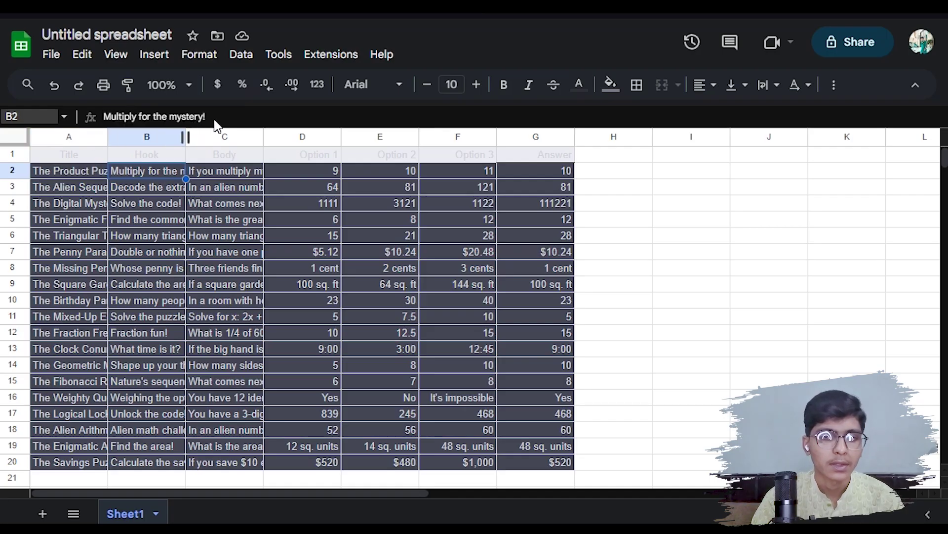
drag(212, 117, 104, 113)
right_click(111, 111)
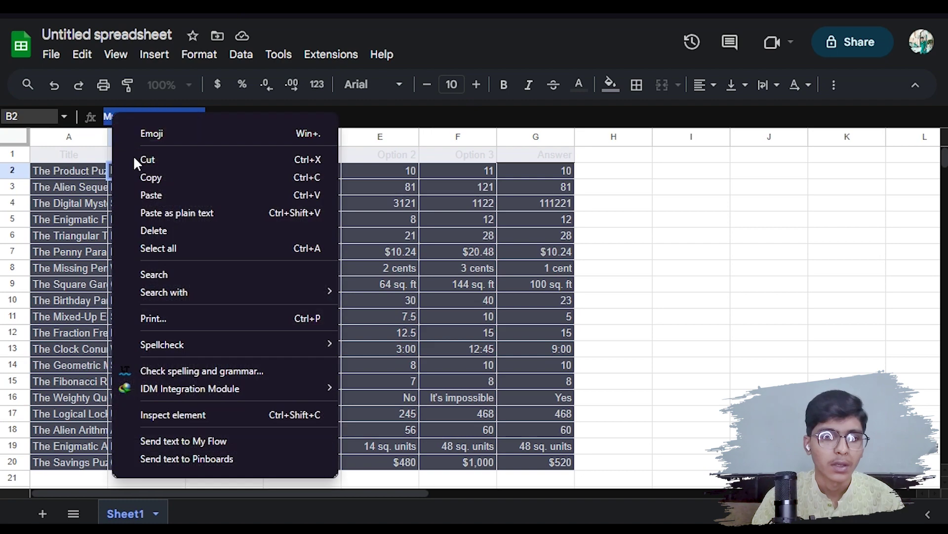
click(137, 179)
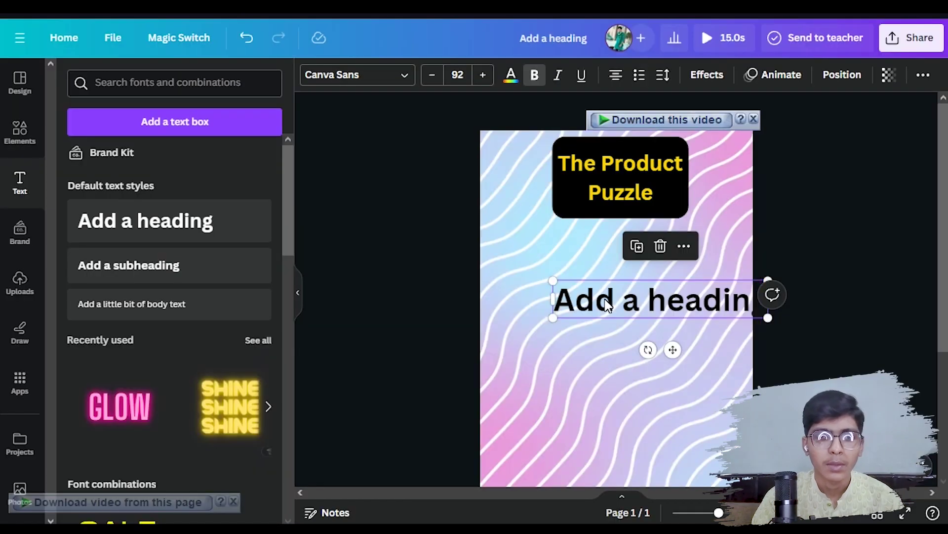
Back in Canva, replace the new heading with the copied hook and fit it across the page width under the title block
double_click(608, 305)
click(608, 305)
key(ctrl+a)
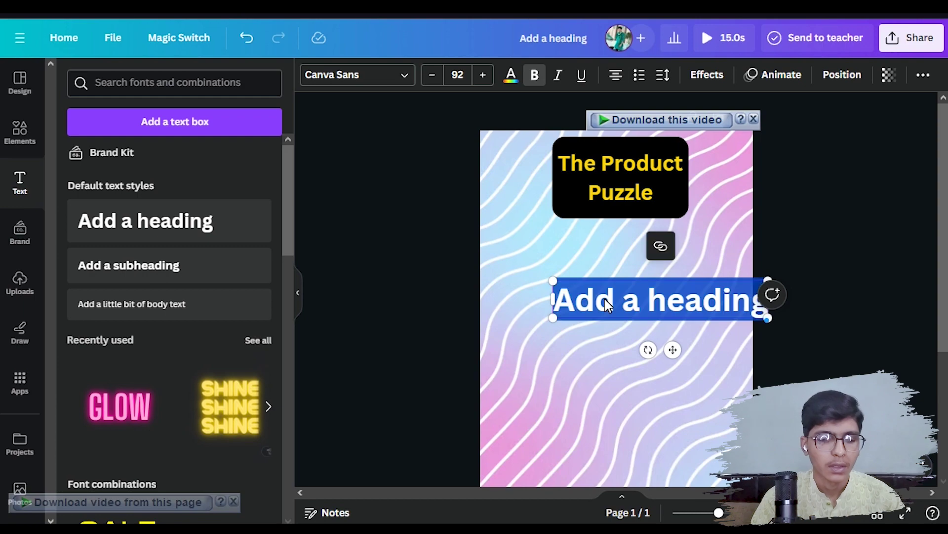
key(ctrl+v)
click(852, 222)
drag(698, 323, 651, 272)
drag(724, 275, 728, 269)
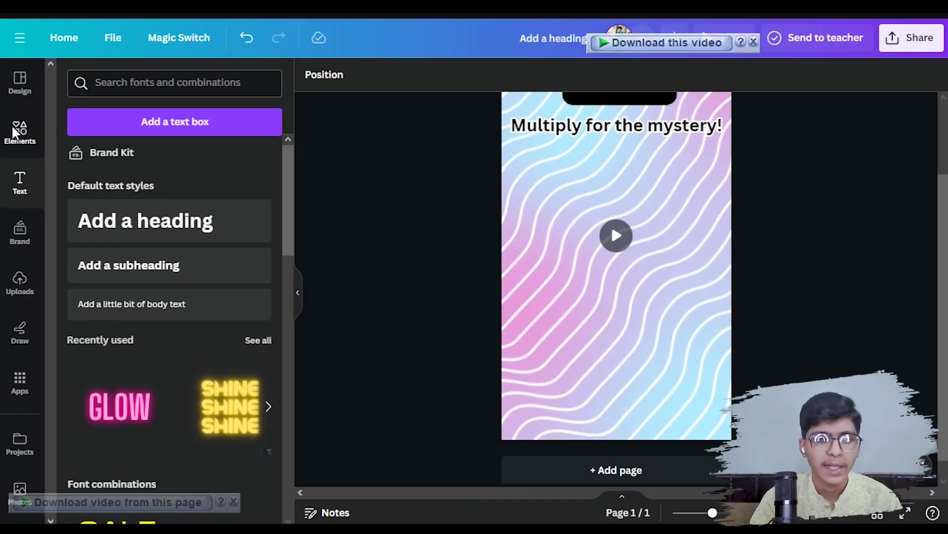
Search the elements for "pointing up" and limit the results to photos
click(15, 131)
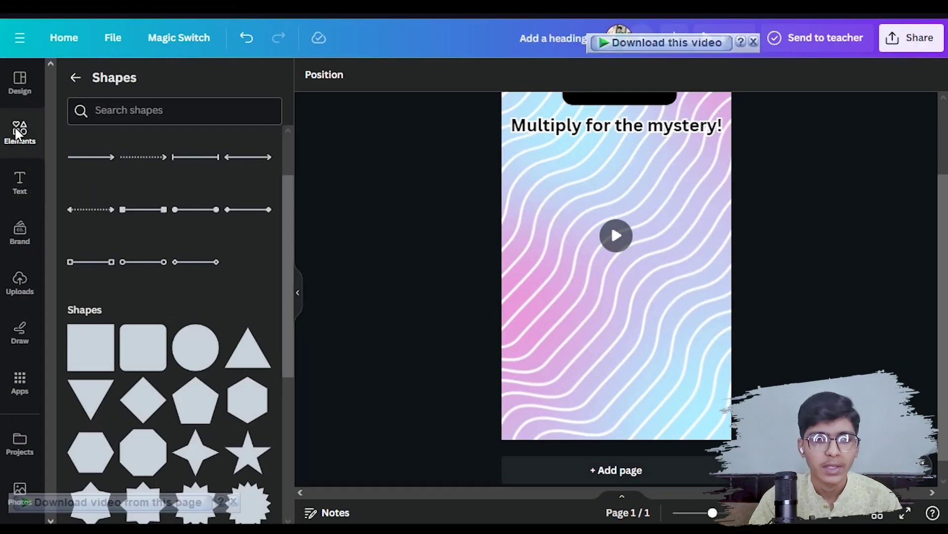
click(74, 79)
click(180, 85)
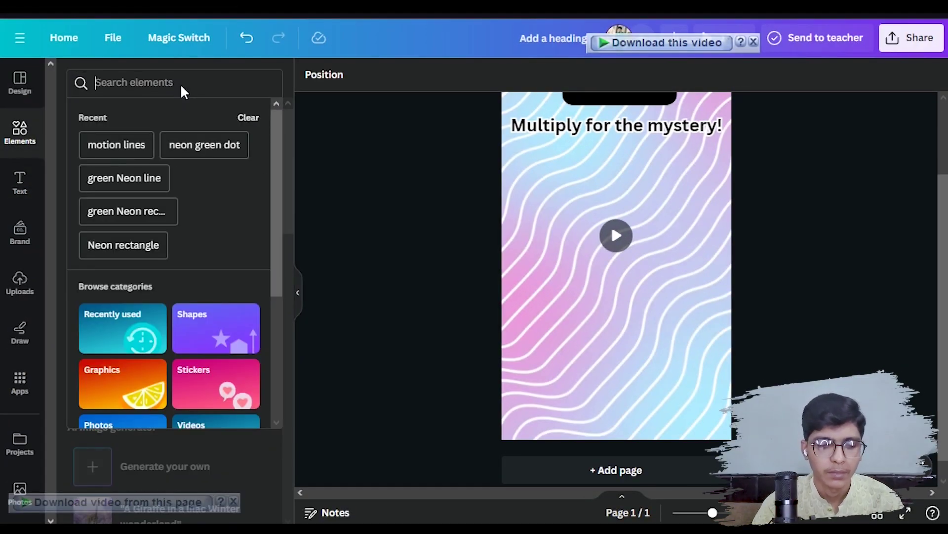
text(pointing up)
key(Return)
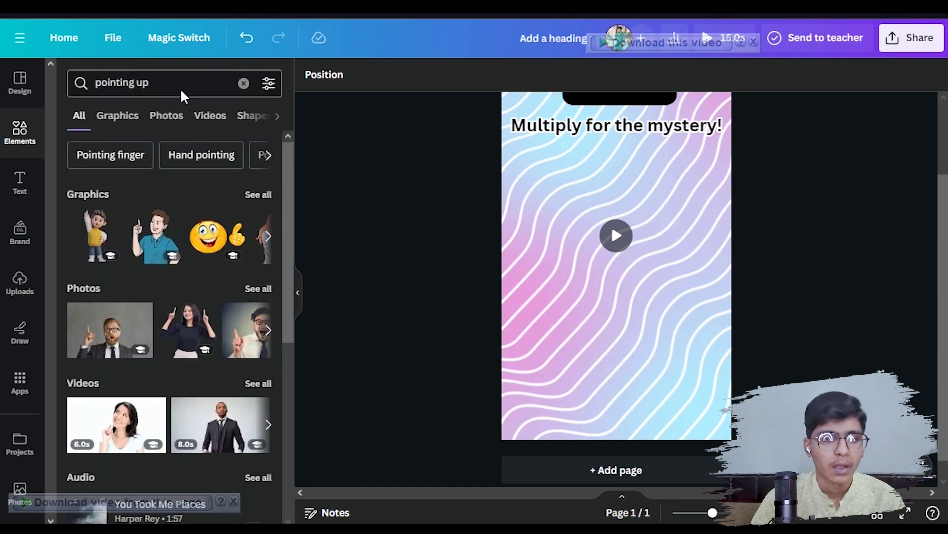
click(167, 119)
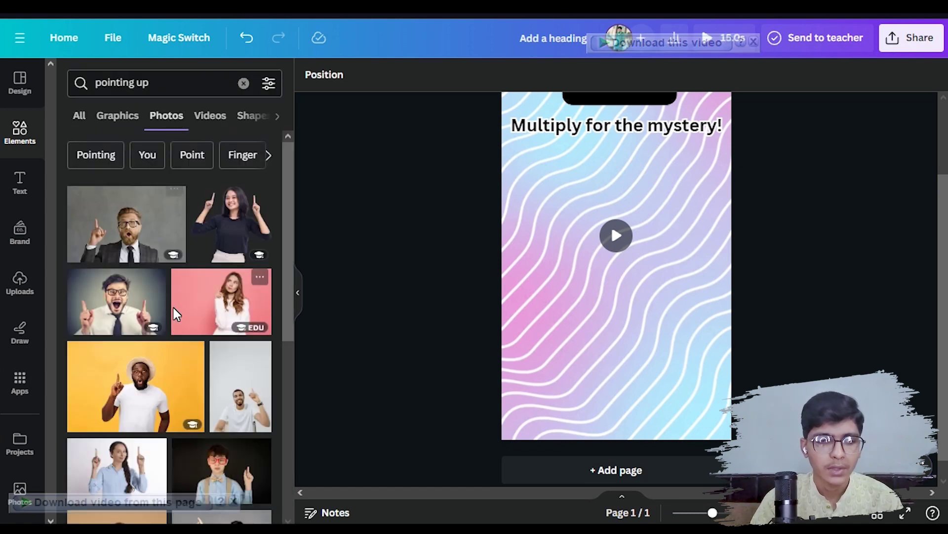
Add the photo of the man in glasses and a pink shirt to the lower page and enlarge it past the page width
scroll(171, 402, down, 5)
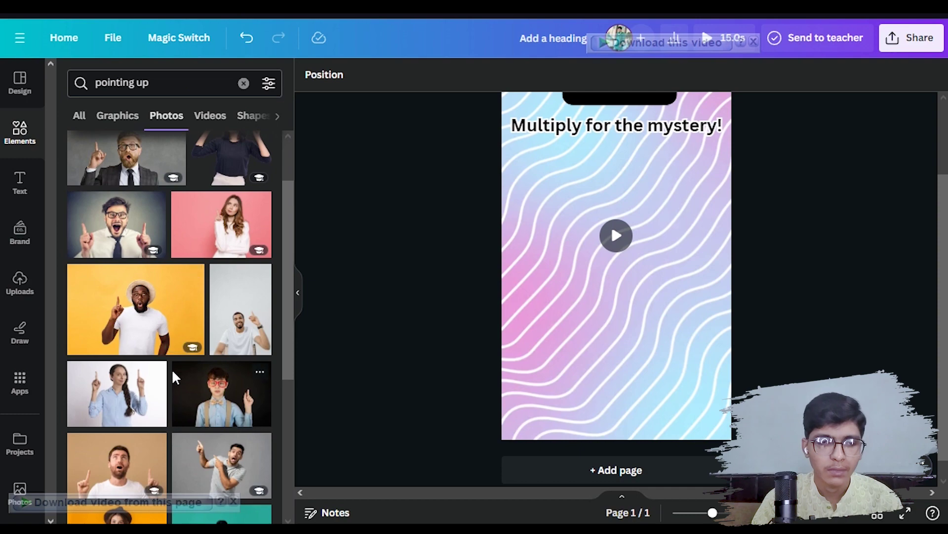
scroll(173, 365, down, 5)
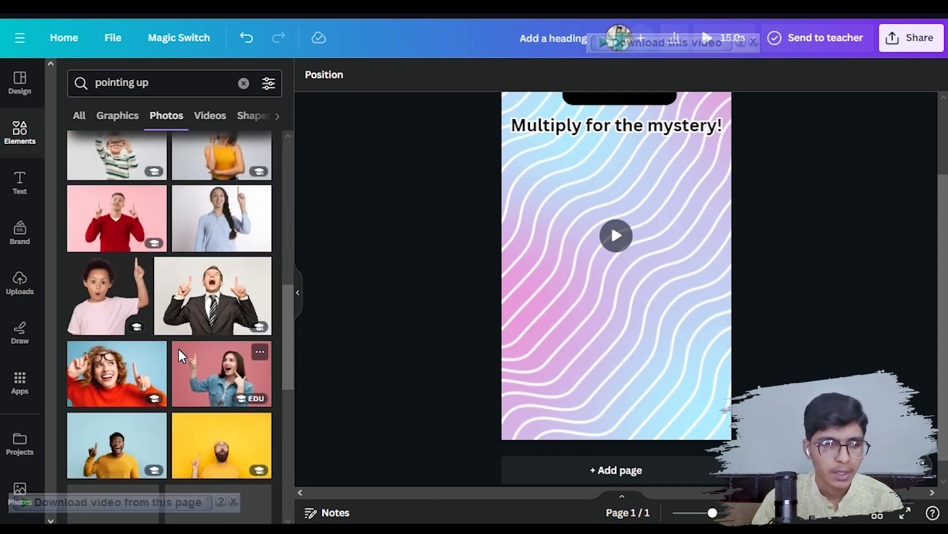
scroll(220, 302, down, 6)
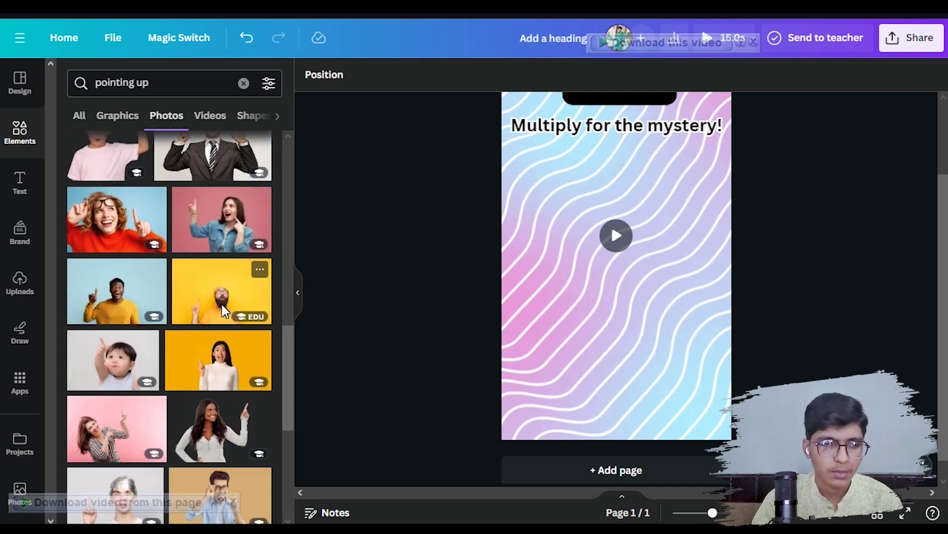
scroll(223, 304, down, 3)
drag(221, 419, 555, 326)
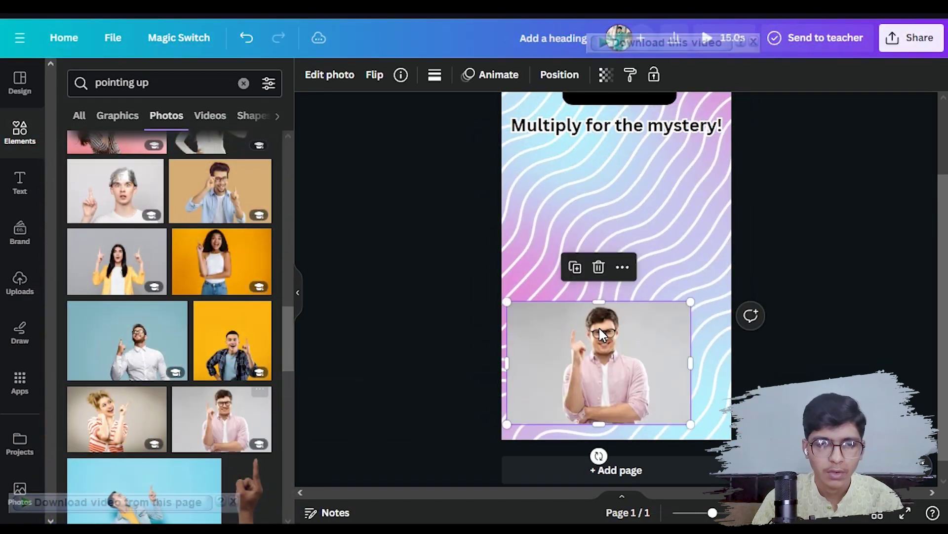
drag(691, 302, 782, 235)
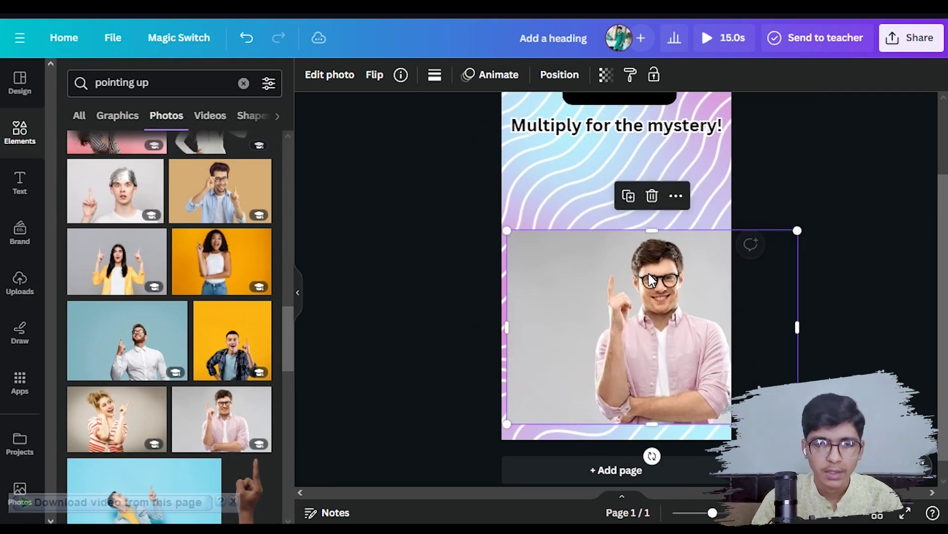
click(619, 320)
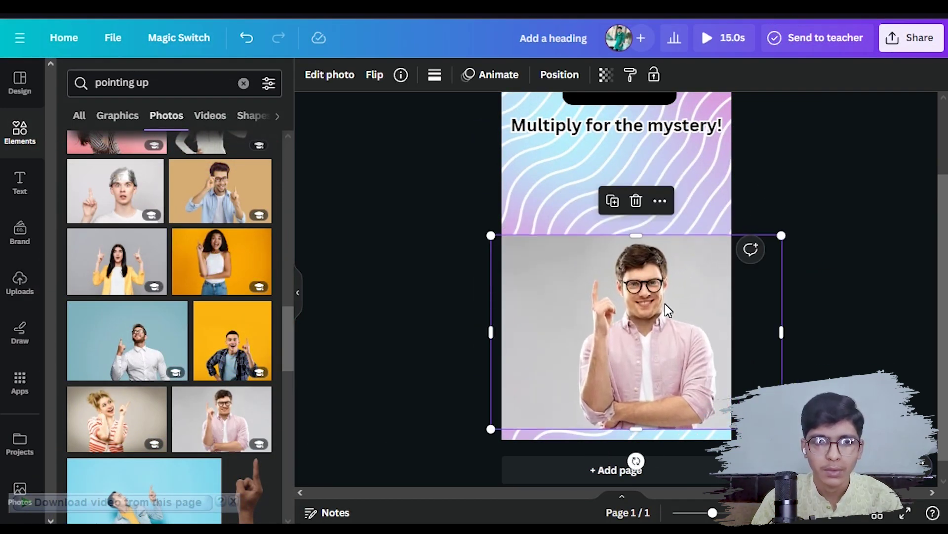
Remove the background from the photo of the pointing man with BG Remover
click(327, 71)
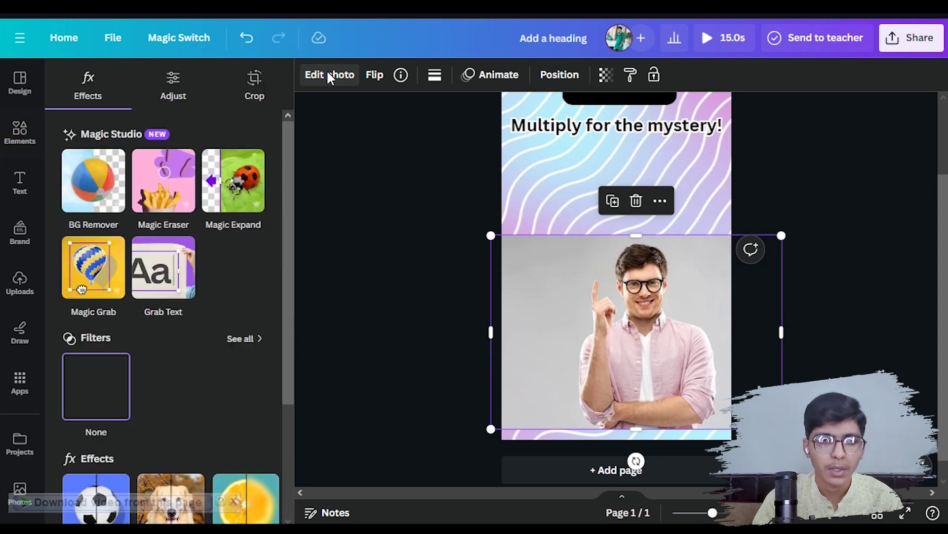
click(100, 188)
click(773, 207)
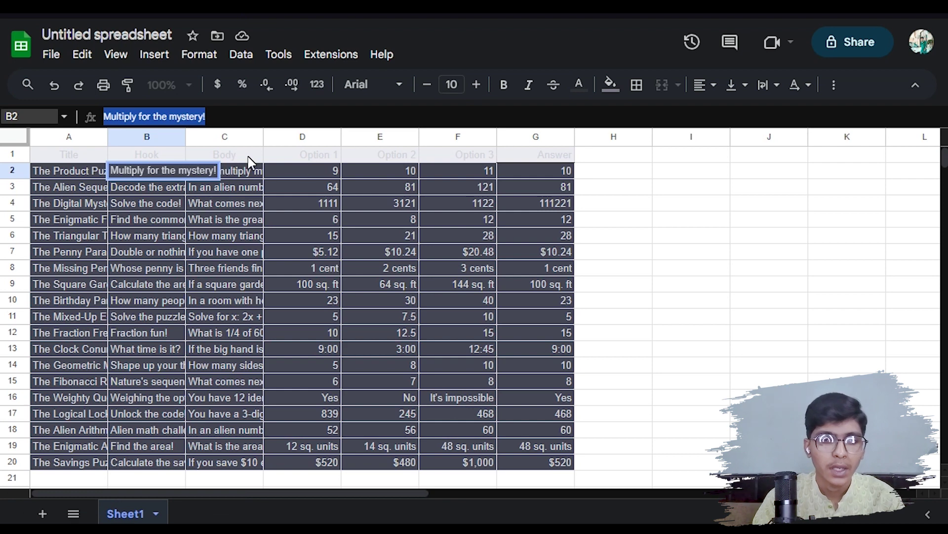
In the Google Sheets spreadsheet, copy the riddle question about multiplying an age by 3 from cell C2
click(234, 157)
click(237, 175)
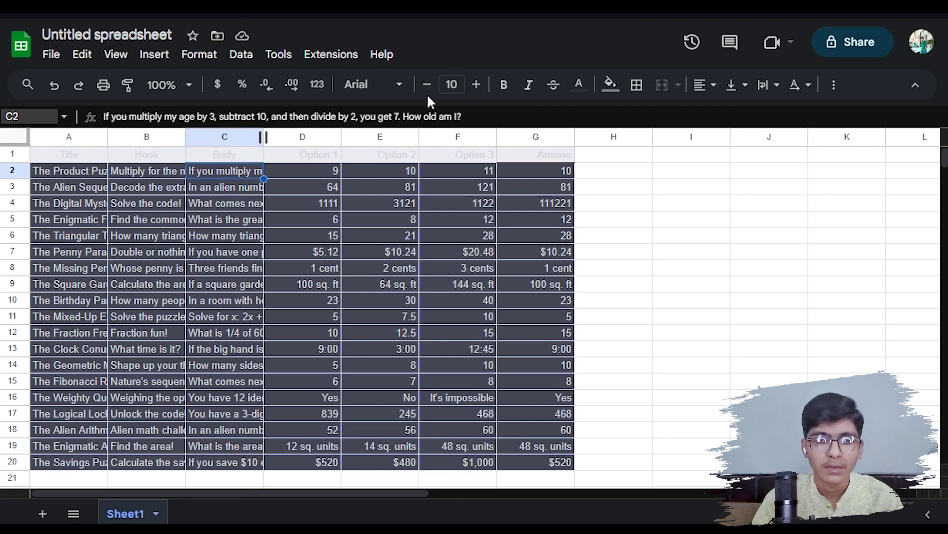
drag(483, 108, 99, 119)
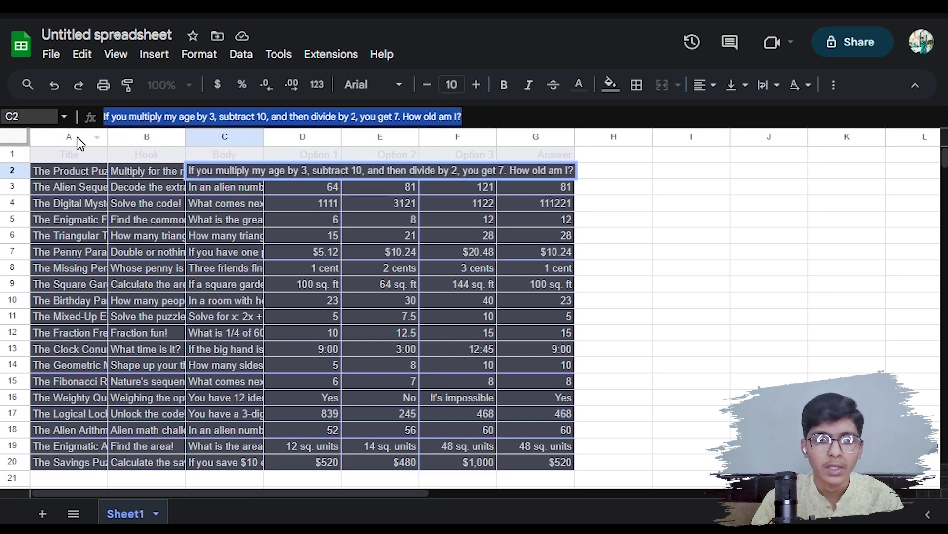
right_click(153, 125)
click(190, 183)
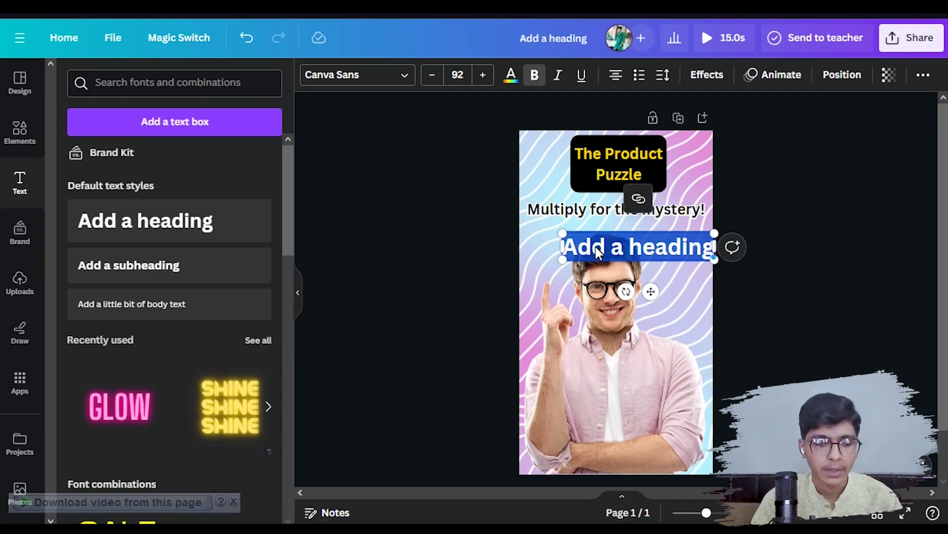
Back in Canva, replace the heading under the hook with the copied riddle question and give it a rounded yellow background effect
key(ctrl+v)
drag(718, 475, 718, 249)
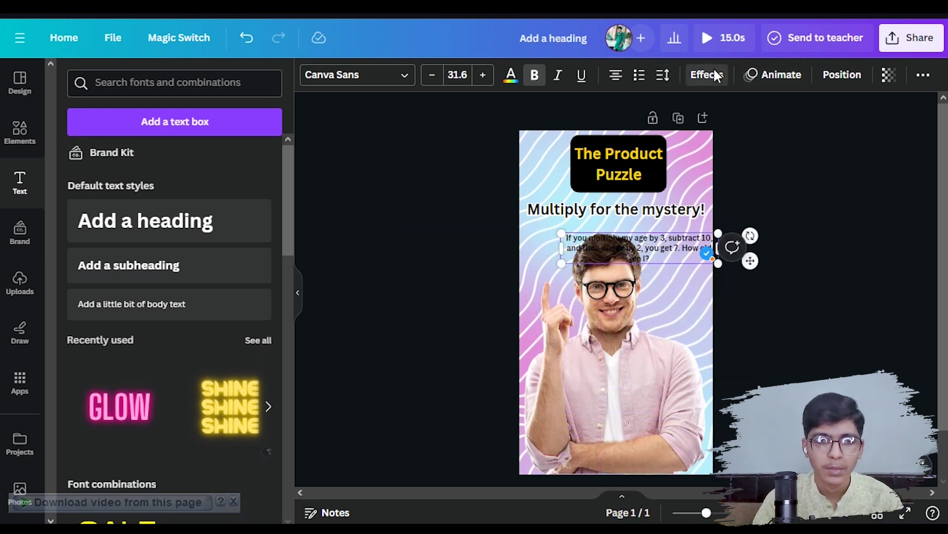
click(707, 74)
click(123, 425)
scroll(187, 366, down, 5)
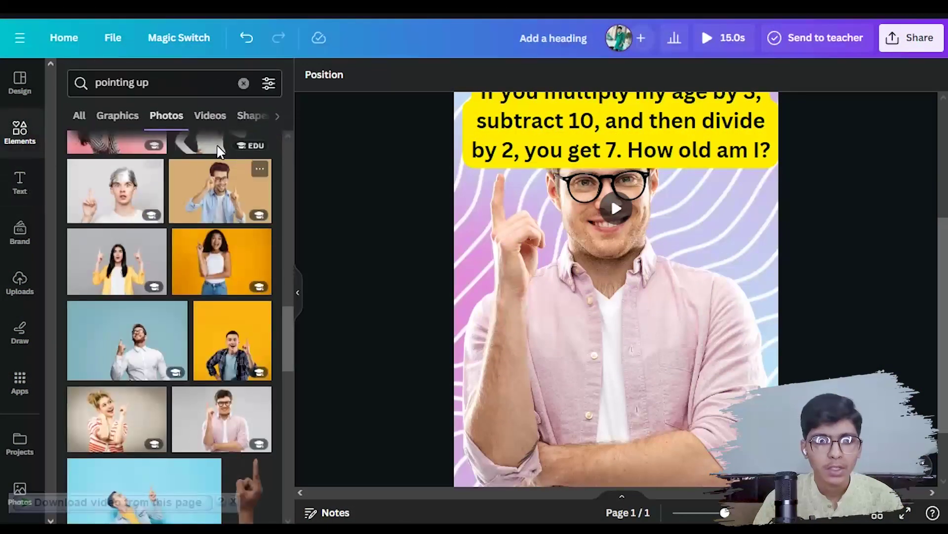
Clear the photo search and add a square shape over the man's chest, below the riddle question
click(244, 83)
click(254, 256)
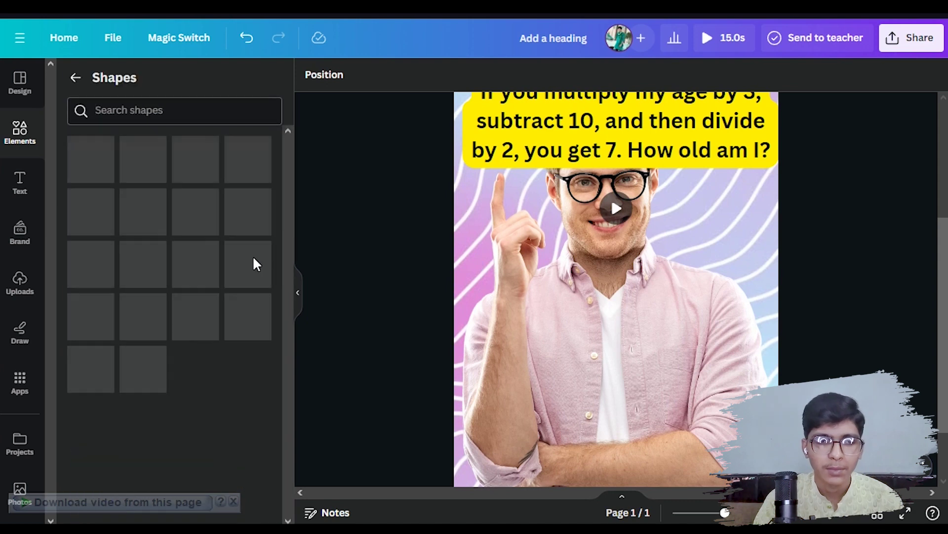
scroll(151, 298, down, 3)
drag(93, 269, 578, 288)
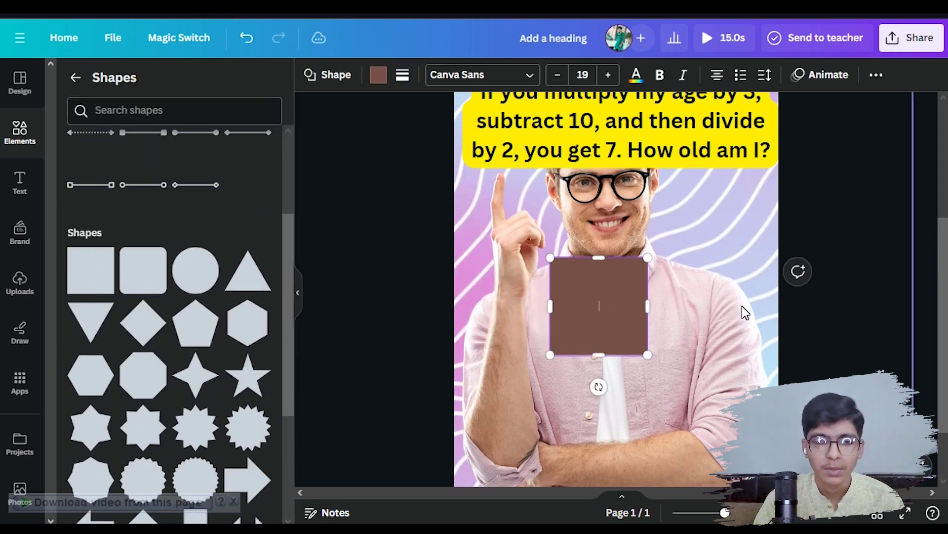
Replace the square on the man's chest with a rounded rectangle flattened into a bar and coloured black
click(629, 339)
click(379, 75)
click(75, 415)
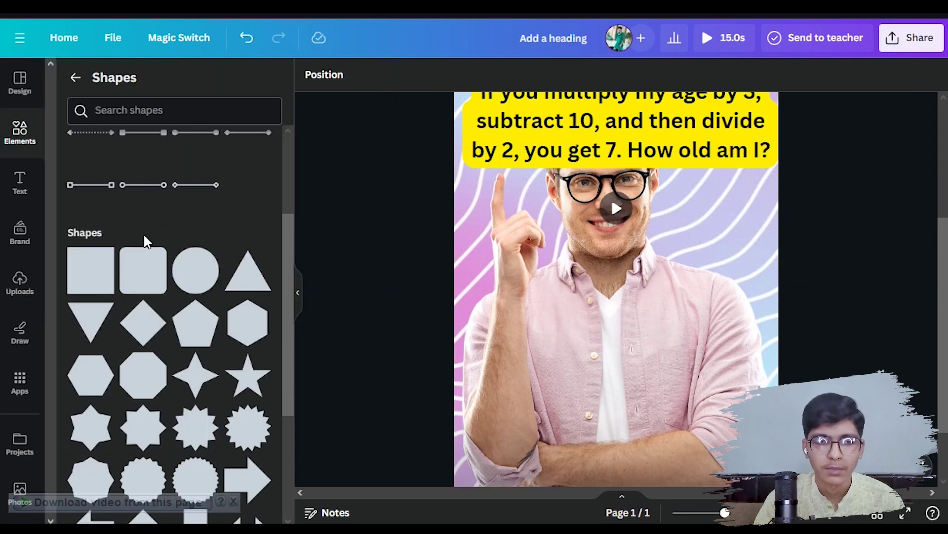
drag(142, 269, 632, 342)
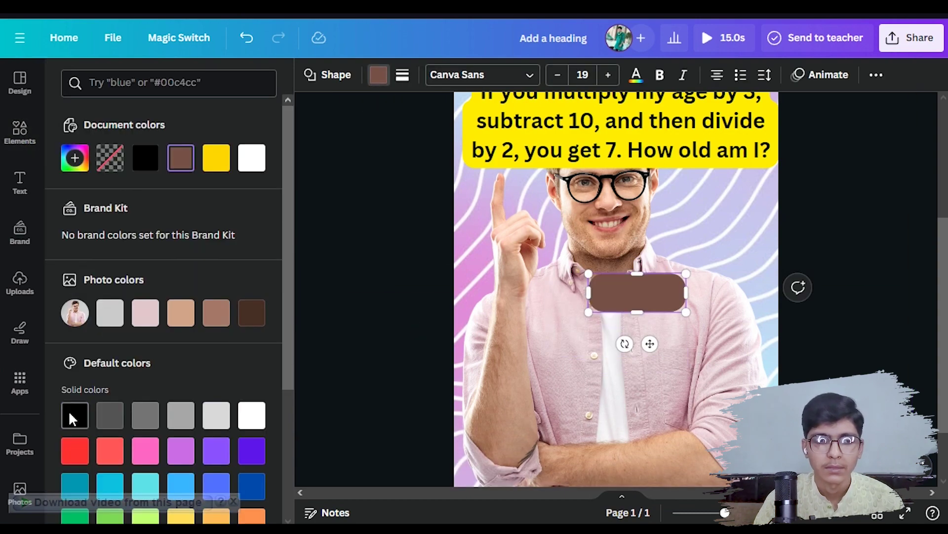
click(75, 415)
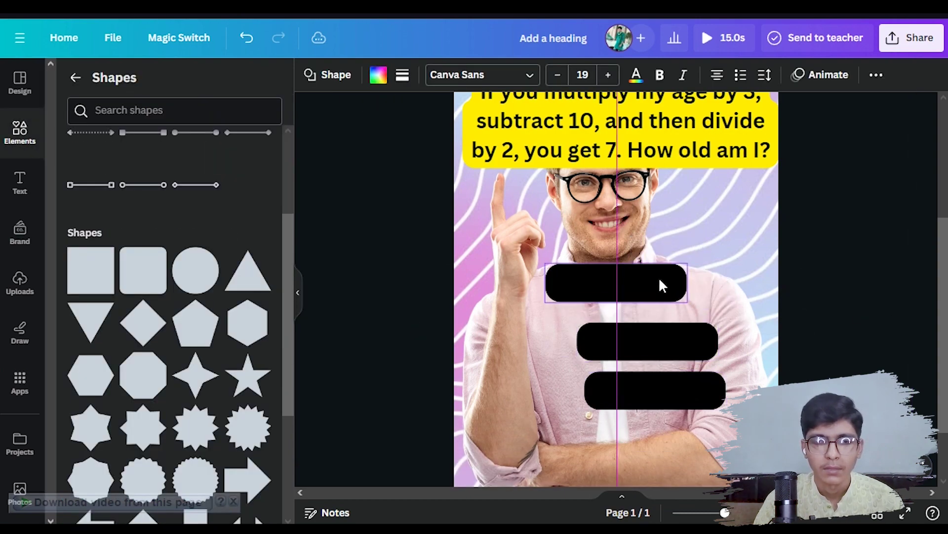
Line up the three black rounded bars in a centred, evenly spaced column over the man's chest
drag(687, 340, 657, 339)
drag(686, 391, 648, 394)
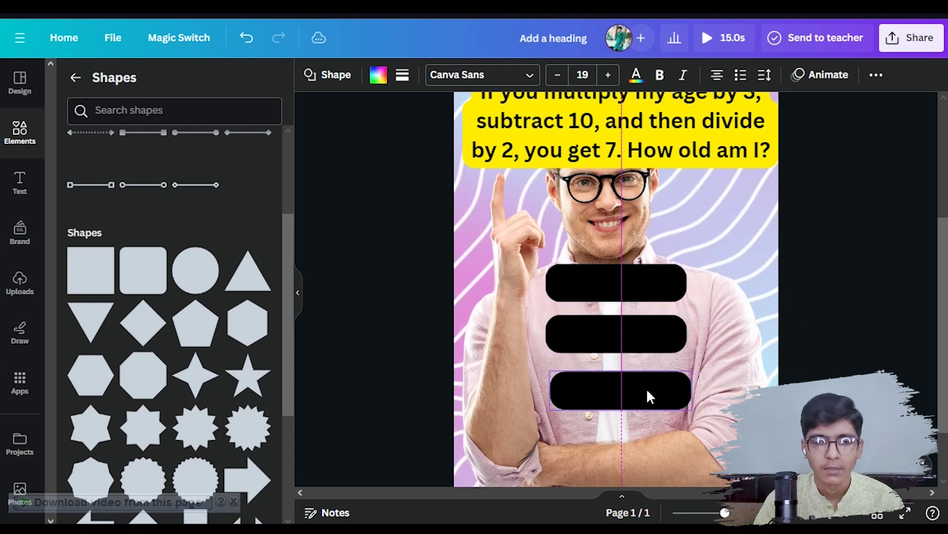
key(ctrl+minus)
click(664, 204)
click(771, 300)
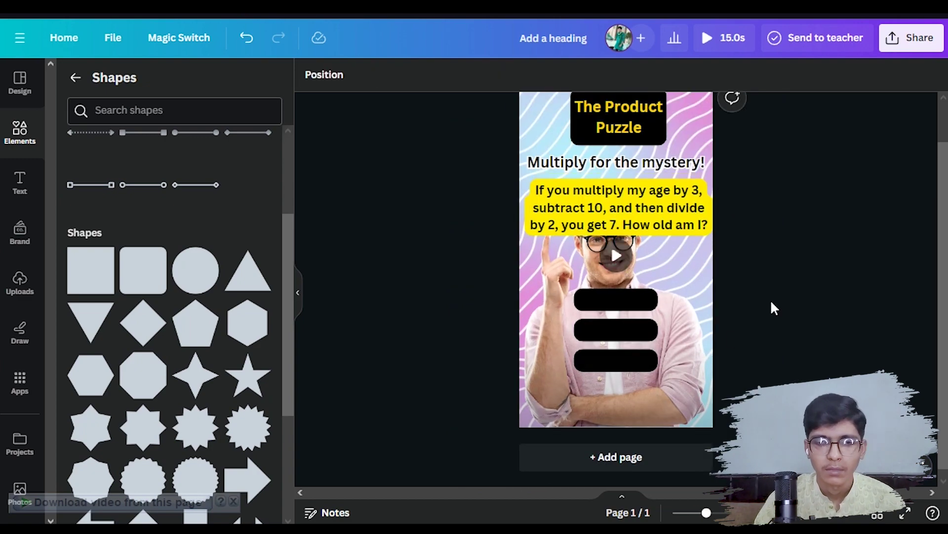
Enlarge the three black bars together and re-centre them below the riddle question
drag(771, 299, 568, 380)
drag(659, 288, 641, 277)
click(876, 309)
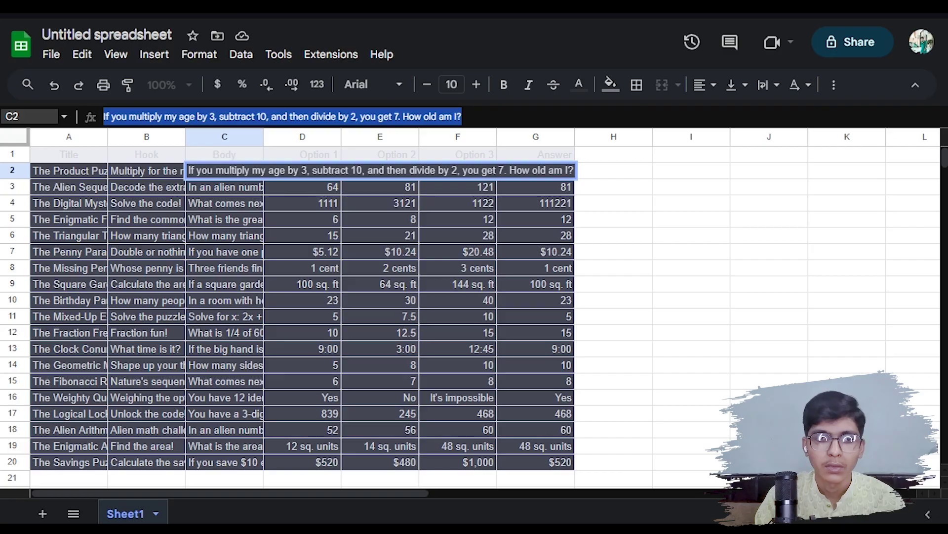
Check Option 1 in cell D2 of the Google Sheets spreadsheet, and in Canva add it as white text 9 on the uppermost bar
click(311, 155)
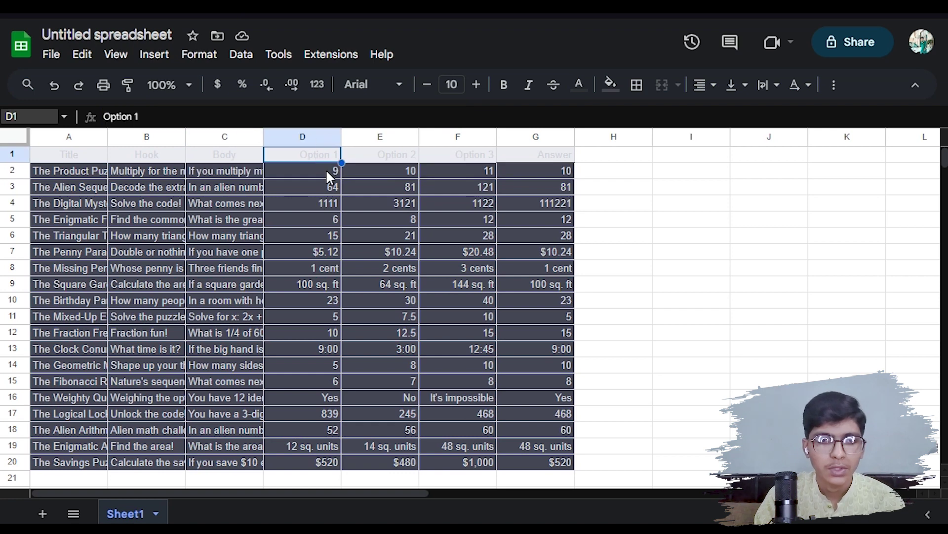
click(326, 170)
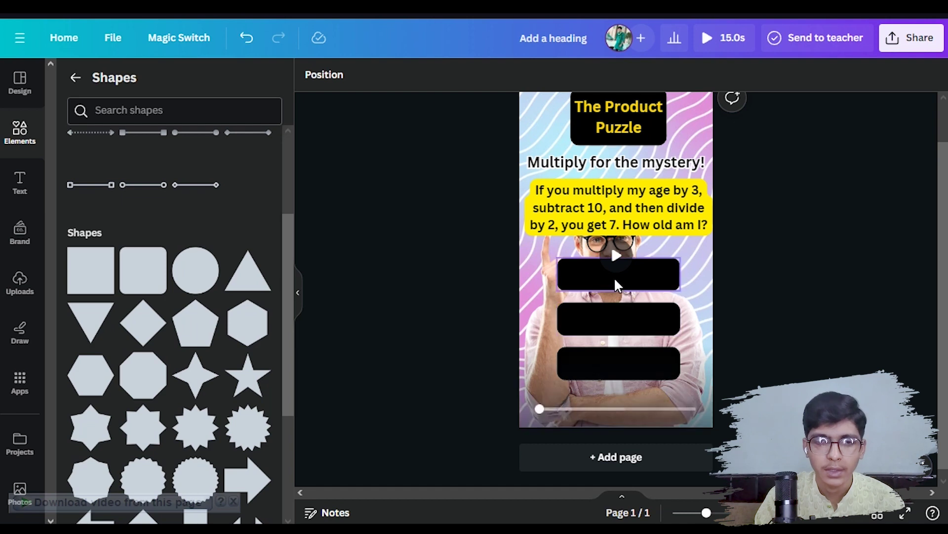
click(618, 271)
key(t)
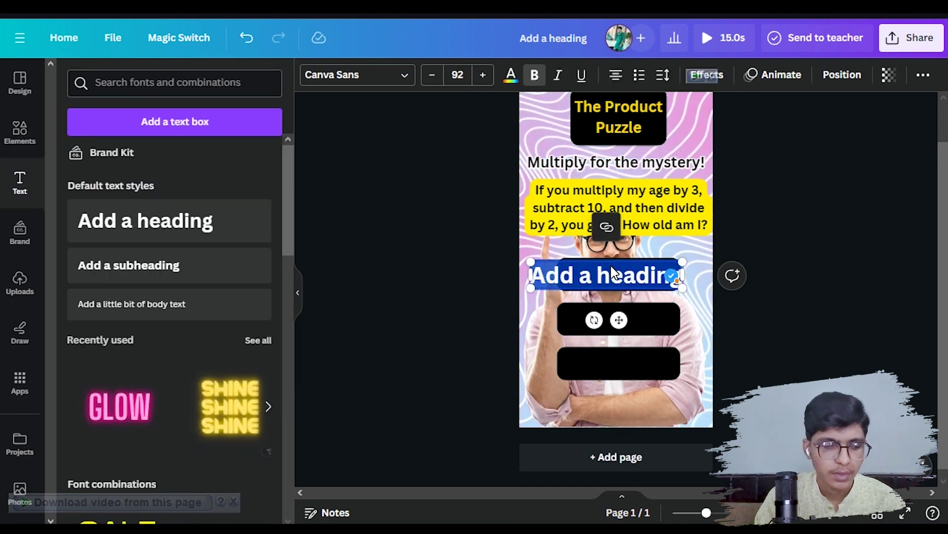
key(BackSpace)
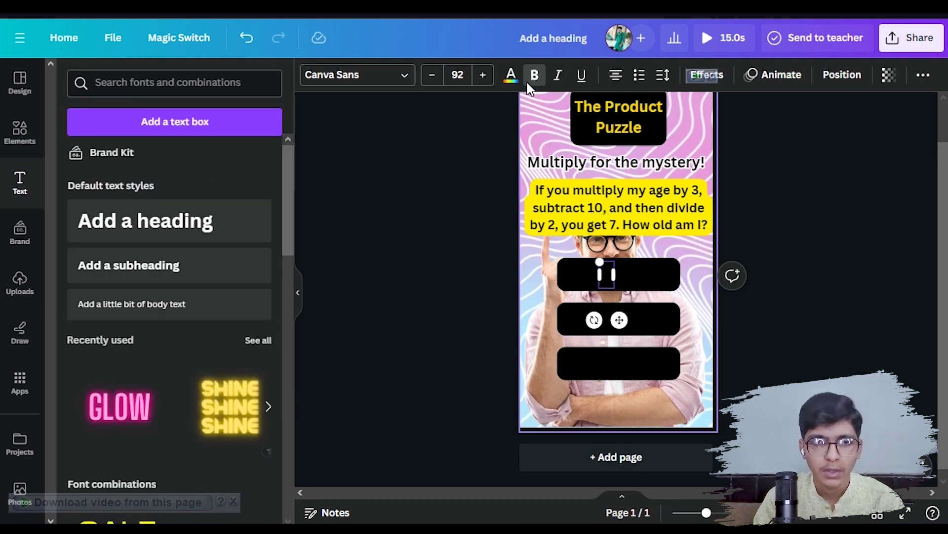
click(511, 75)
click(251, 414)
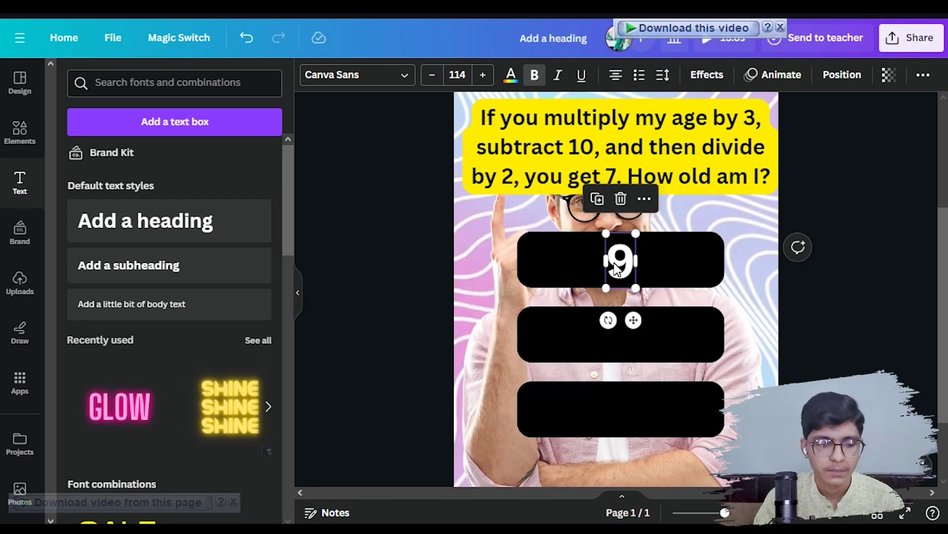
Copy the 9 text onto the other two bars and change the copies to 10 and 11
drag(615, 273, 620, 410)
click(623, 325)
text(10)
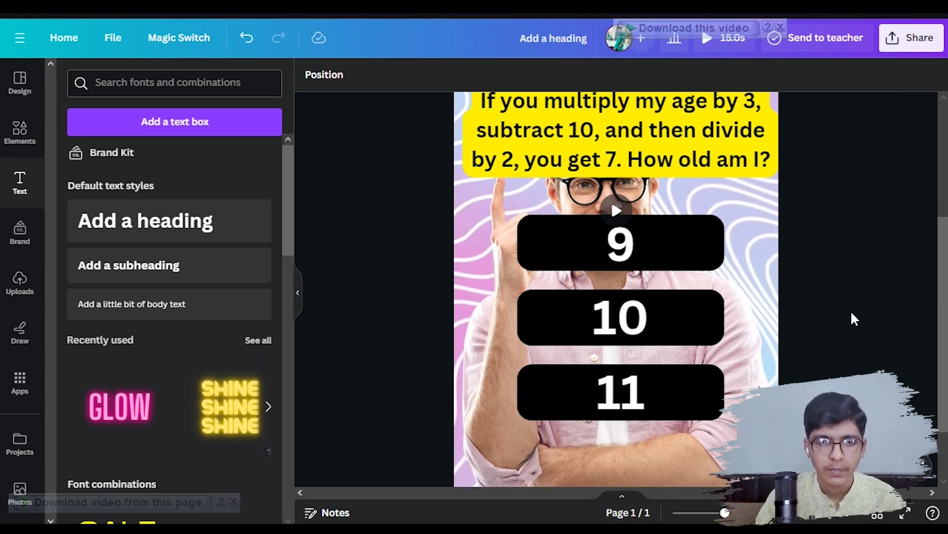
Show the riddle question's timing and trim its start so it appears about 3 seconds into the video
scroll(850, 310, down, 3)
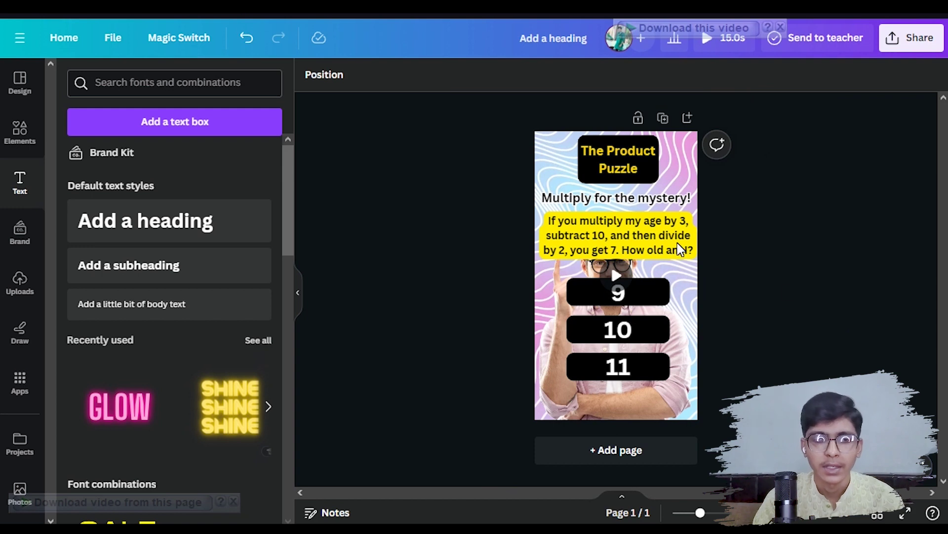
click(659, 235)
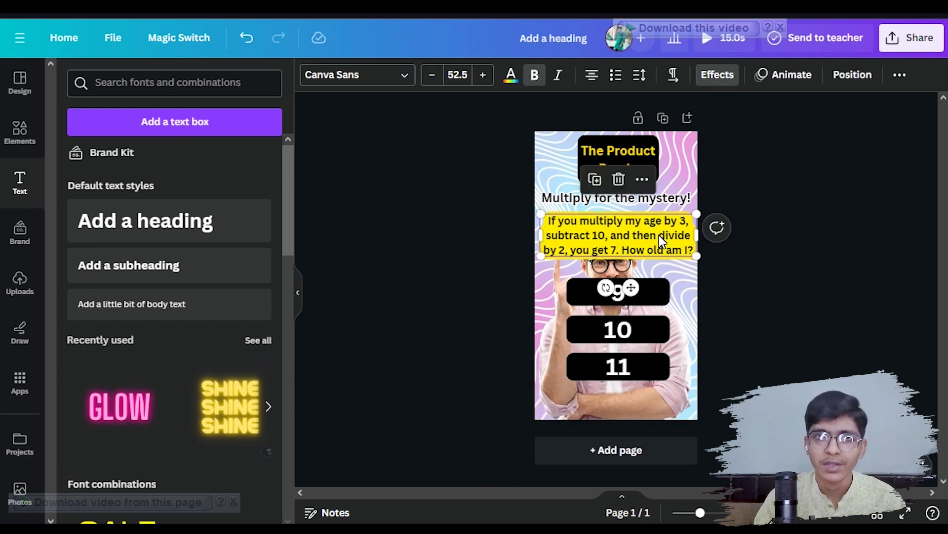
right_click(659, 235)
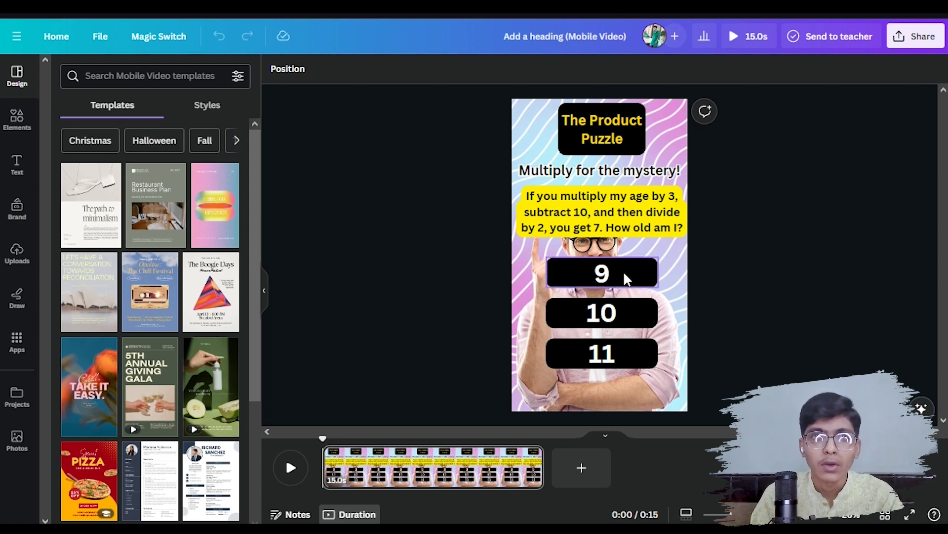
click(634, 210)
click(623, 158)
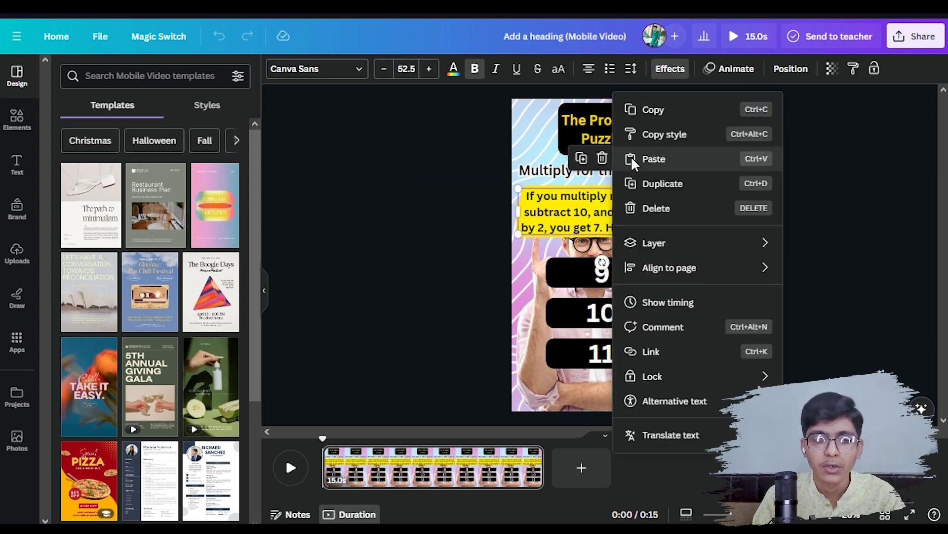
click(672, 304)
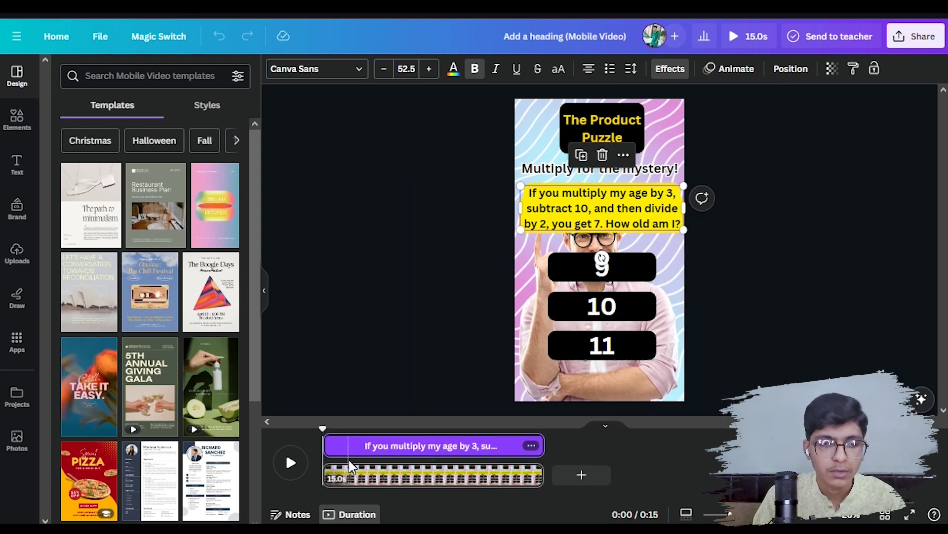
drag(326, 451, 373, 451)
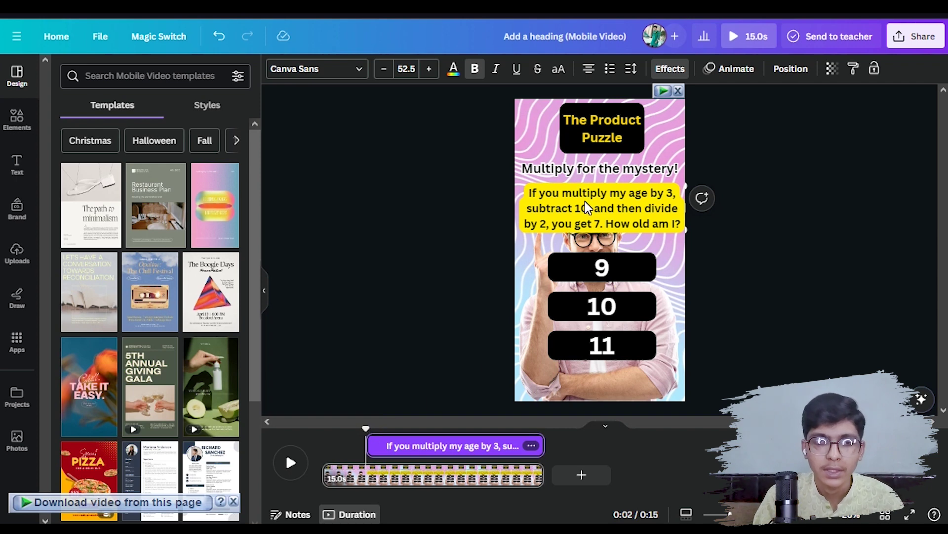
Shorten the timing of the hook text and the man's photo so both end about 3 seconds into the video
click(562, 171)
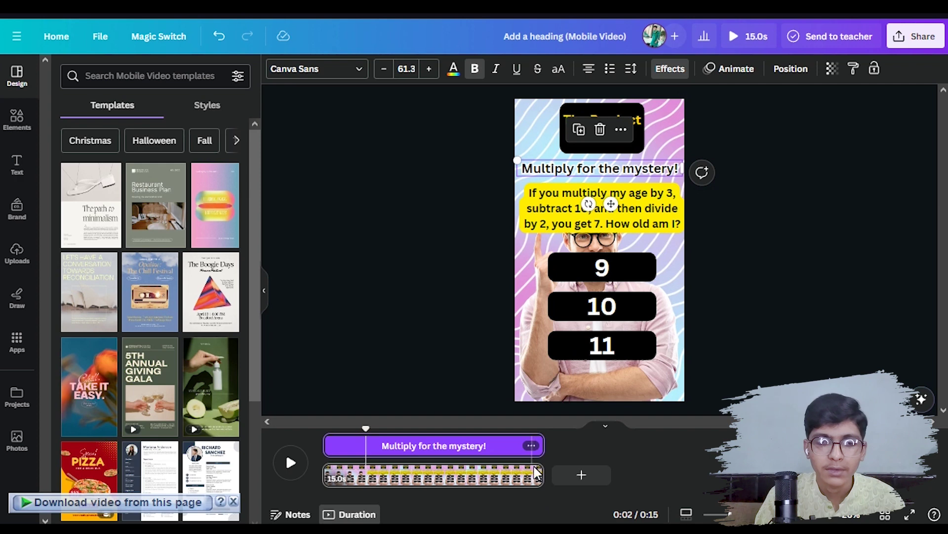
drag(543, 446, 359, 449)
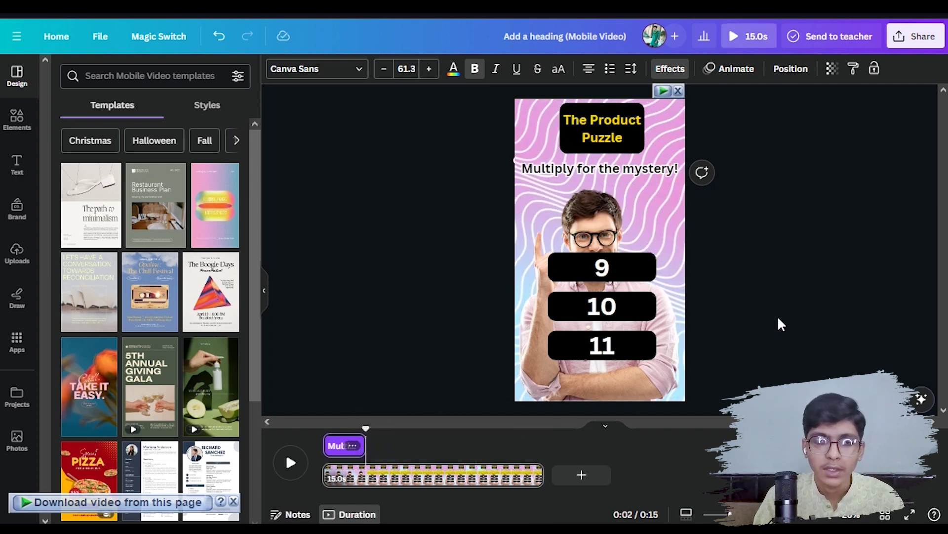
click(590, 214)
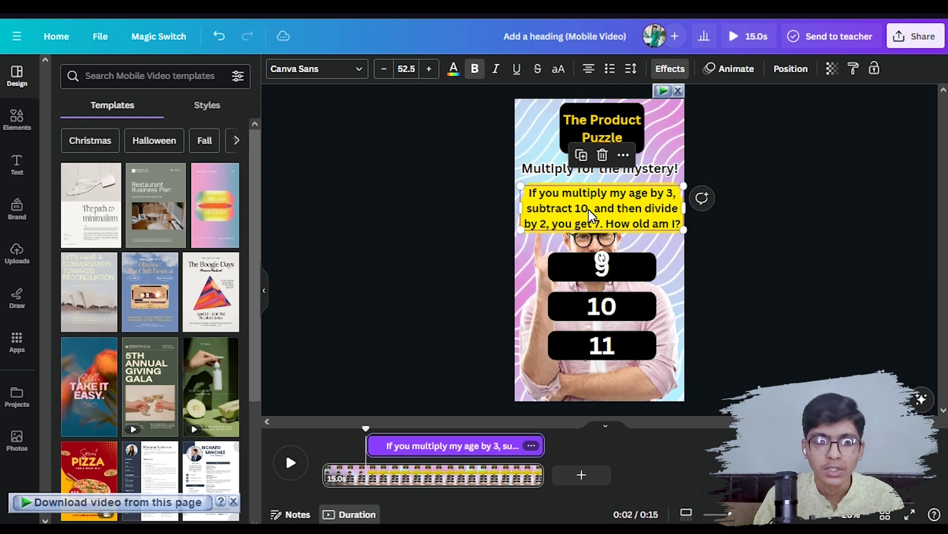
click(531, 272)
drag(546, 450, 369, 450)
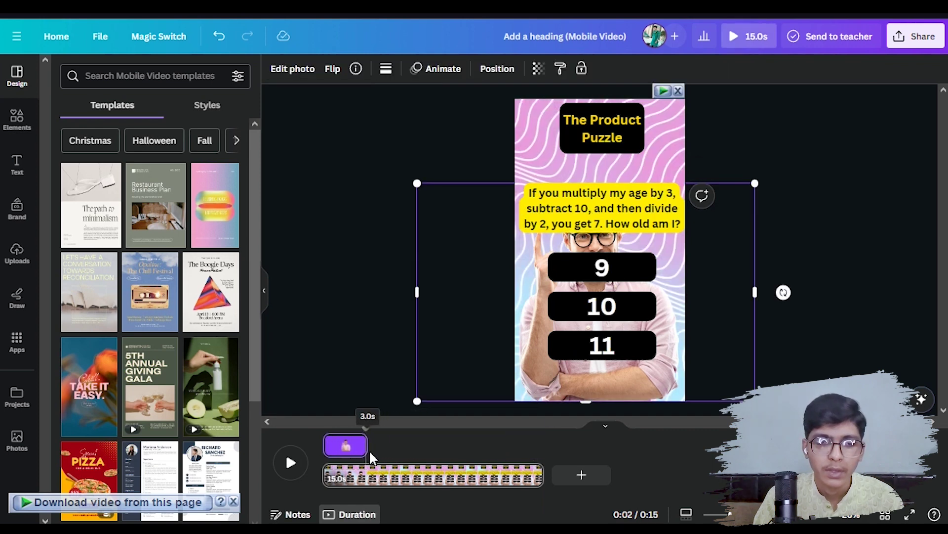
click(286, 451)
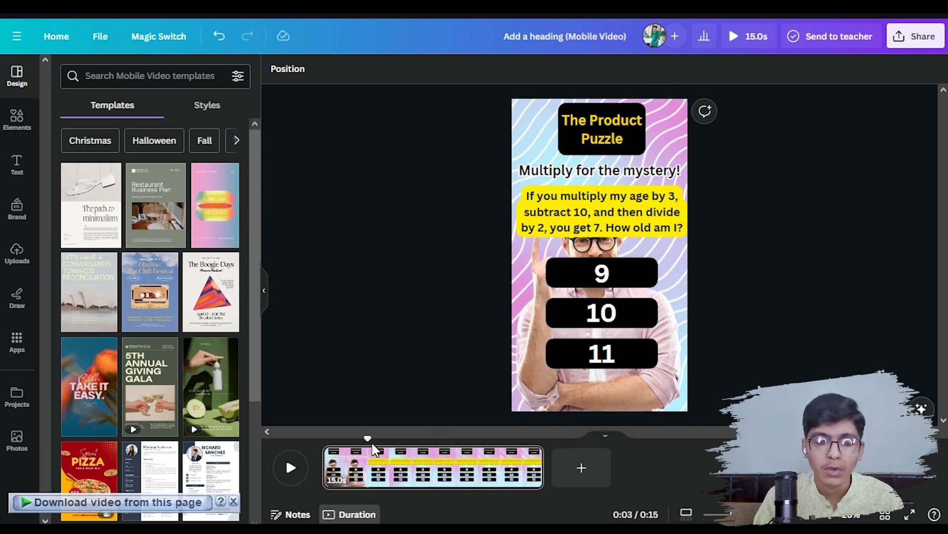
Delay the answer bars 9, 10 and 11 to start about 4 seconds in, and preview the timing from the beginning
right_click(596, 271)
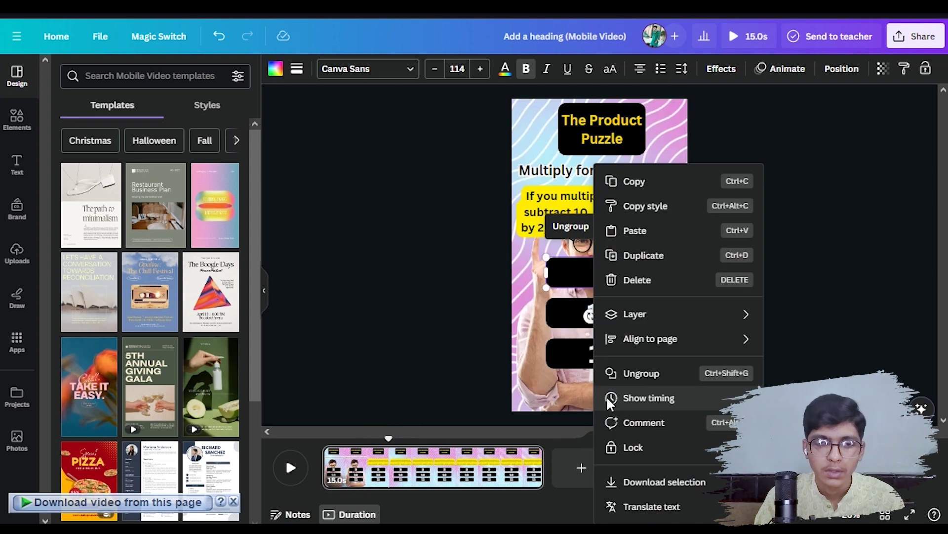
click(622, 399)
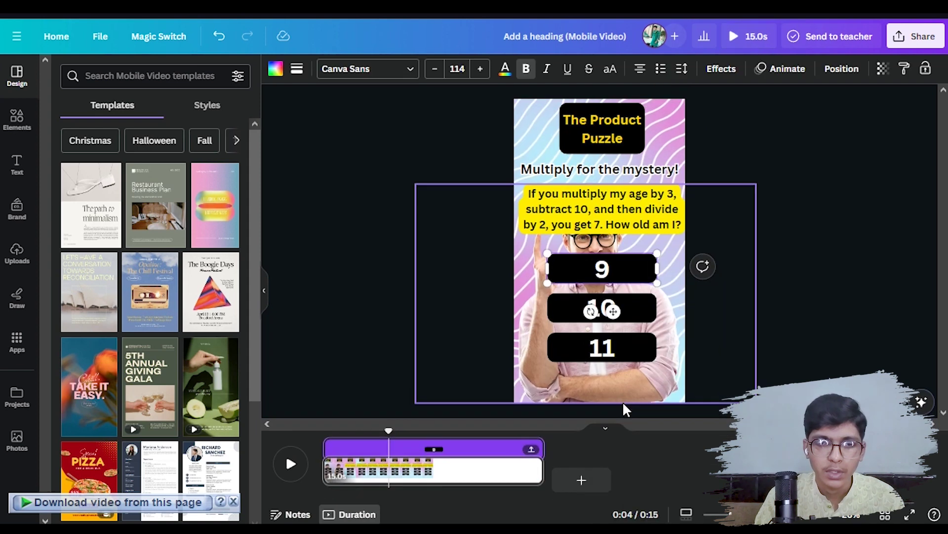
drag(387, 428, 392, 455)
click(302, 435)
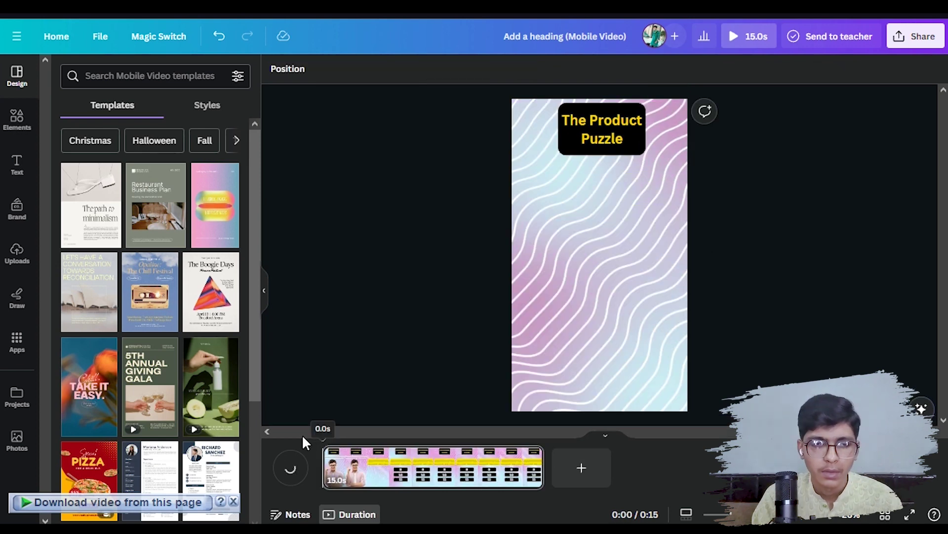
click(359, 450)
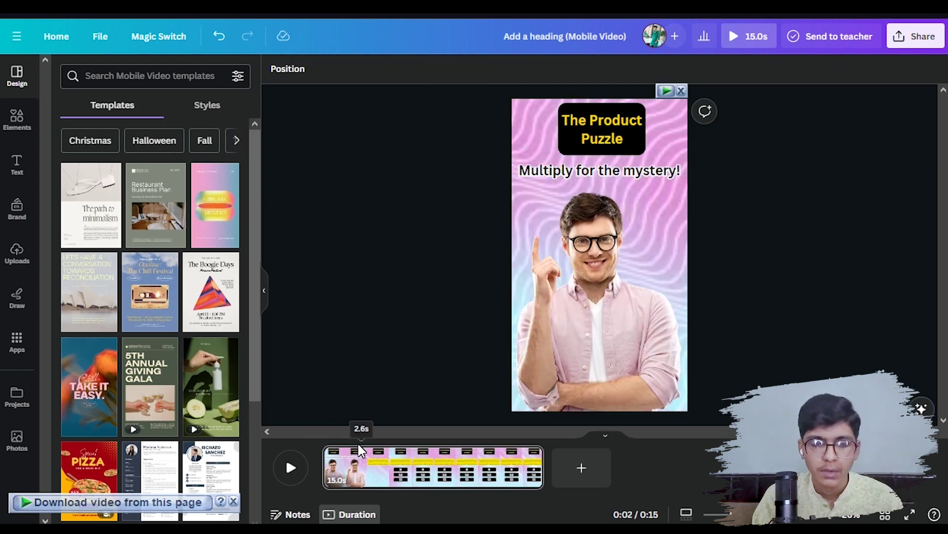
Search the elements for "timer" videos and place the 11-second red circular countdown over the lower part of the page
click(148, 77)
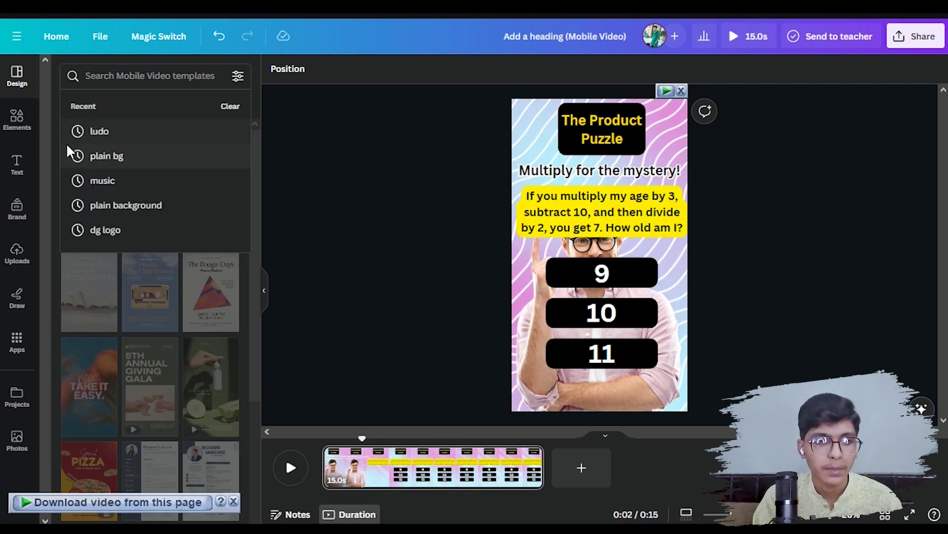
click(11, 121)
click(118, 74)
text(timer)
key(Return)
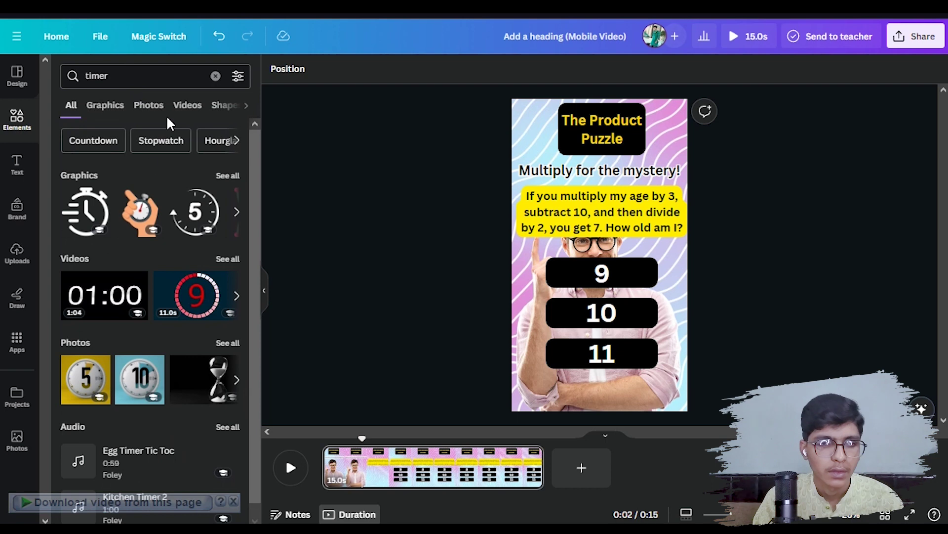
click(171, 106)
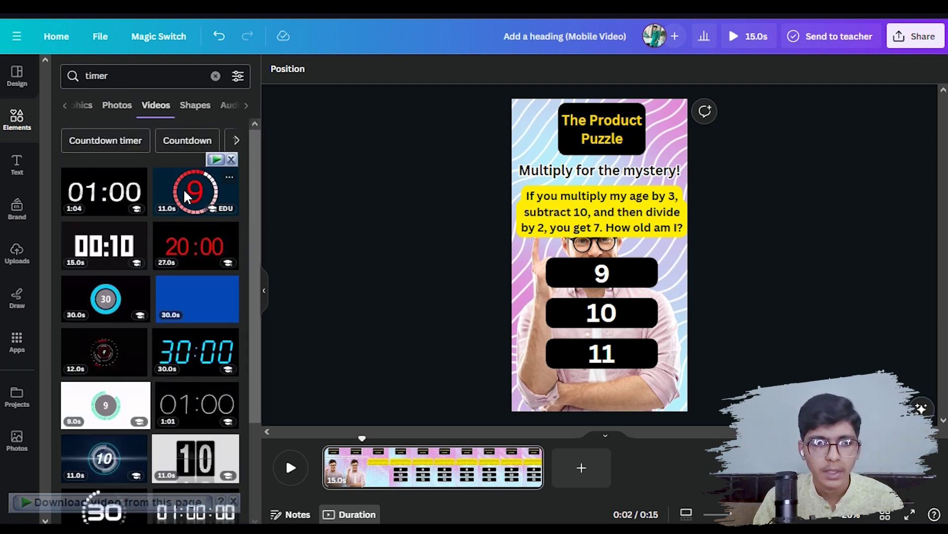
drag(188, 181, 558, 372)
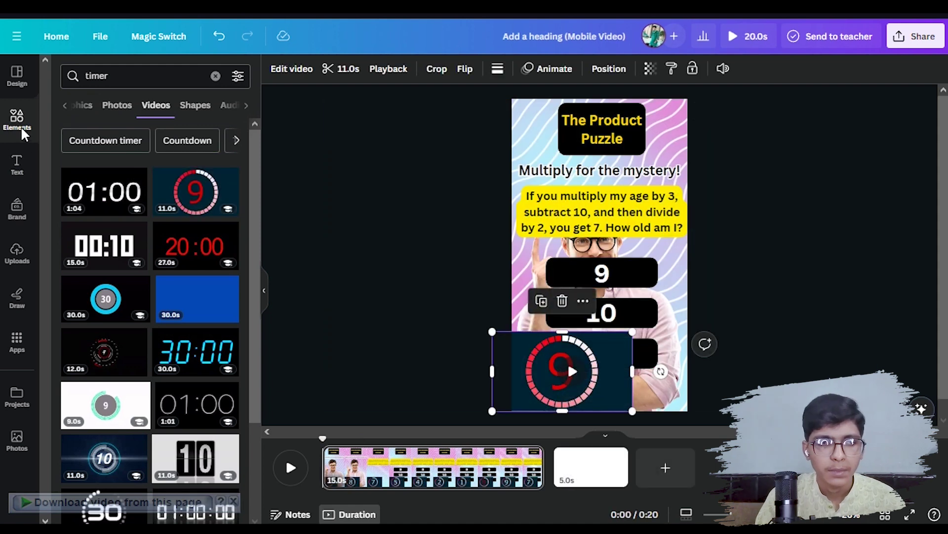
Search the elements for "frame", add a circular frame below the answer bars and put the countdown video inside it
click(16, 118)
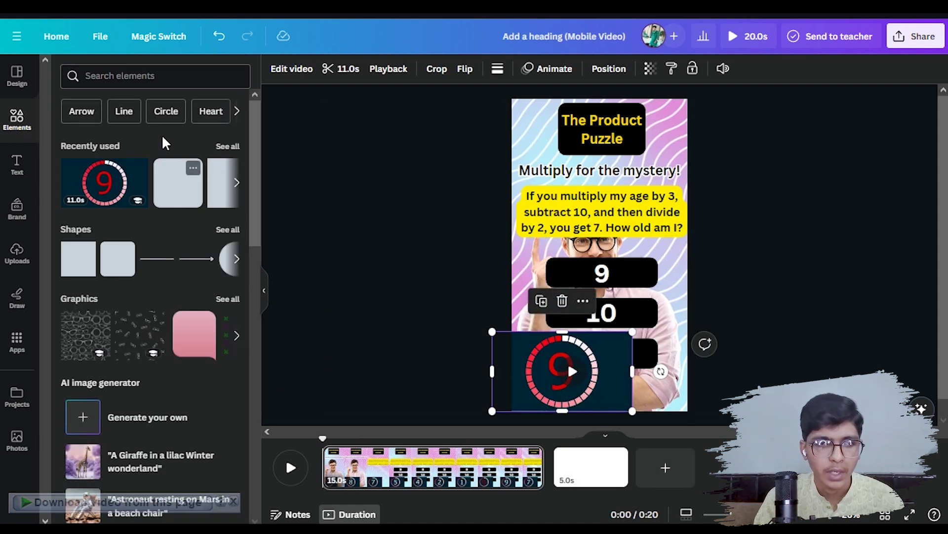
click(159, 82)
text(frame)
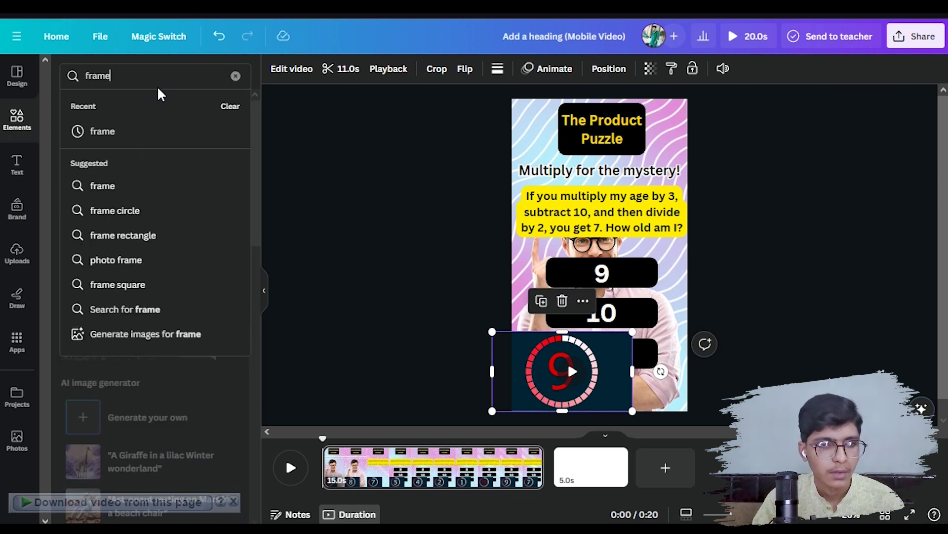
key(Return)
drag(85, 211, 532, 362)
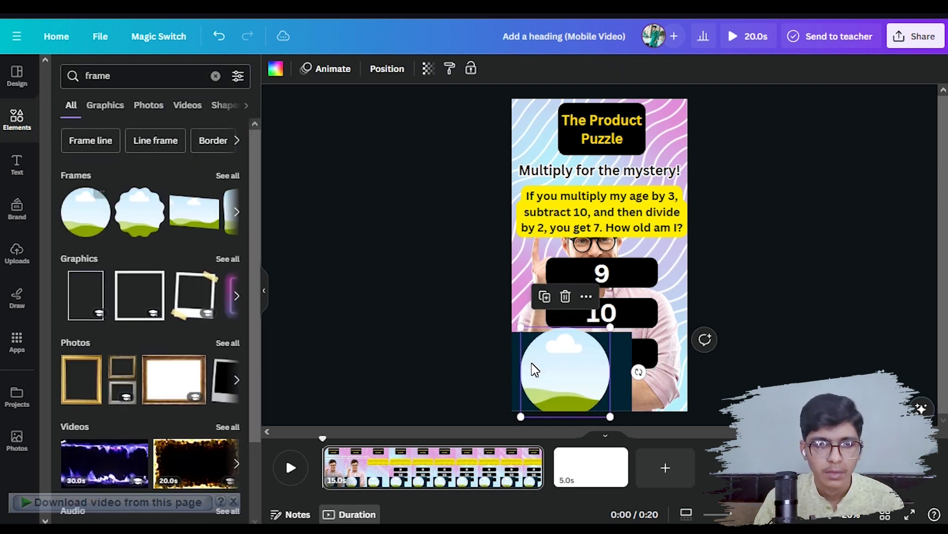
drag(620, 363, 590, 381)
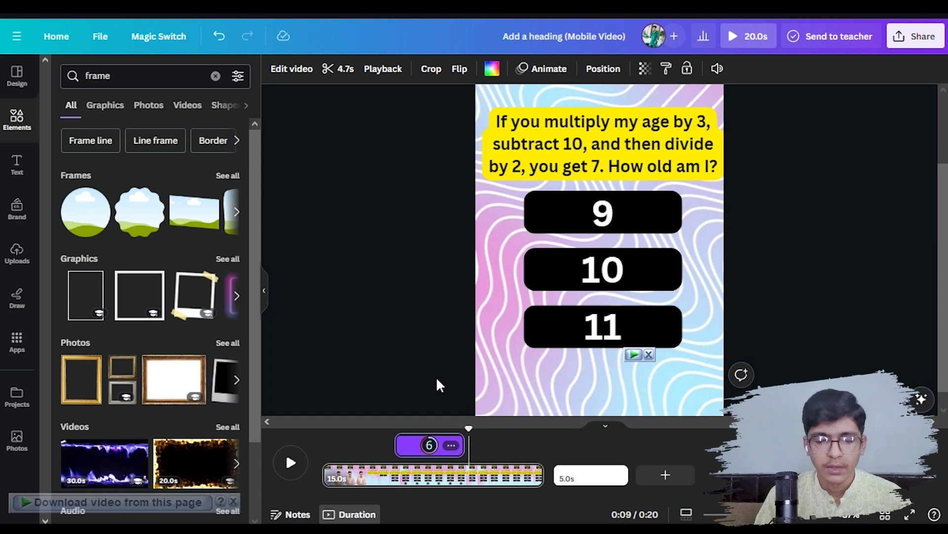
Recolor the copied blank black answer bar bright green
scroll(364, 332, up, 2)
scroll(380, 267, down, 3)
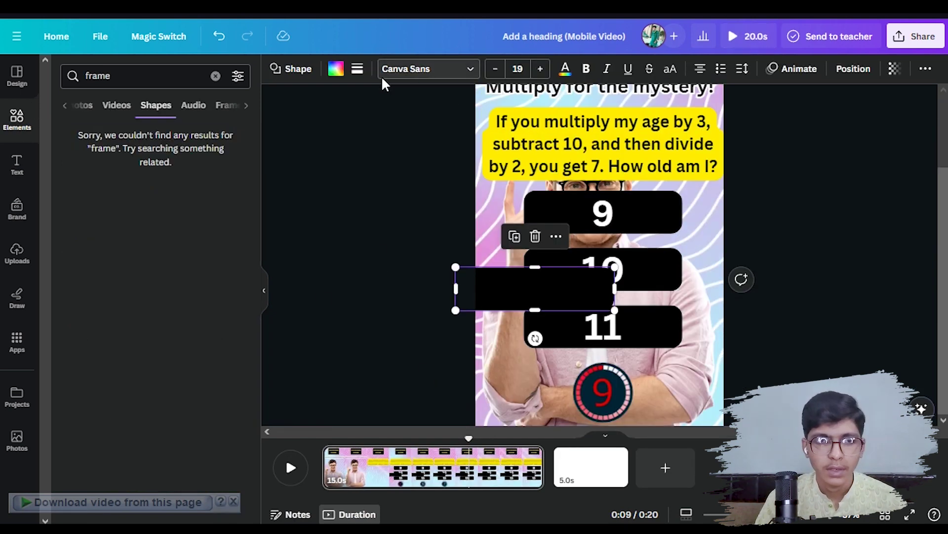
click(565, 68)
click(92, 390)
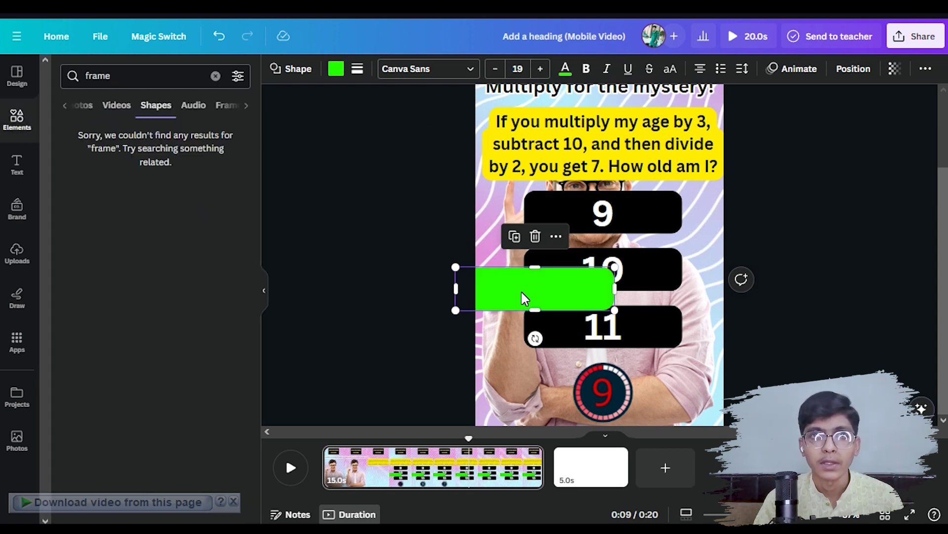
Show the green bar's timing and delay its start so it appears only for the last 5.5 seconds or so of the page
right_click(524, 296)
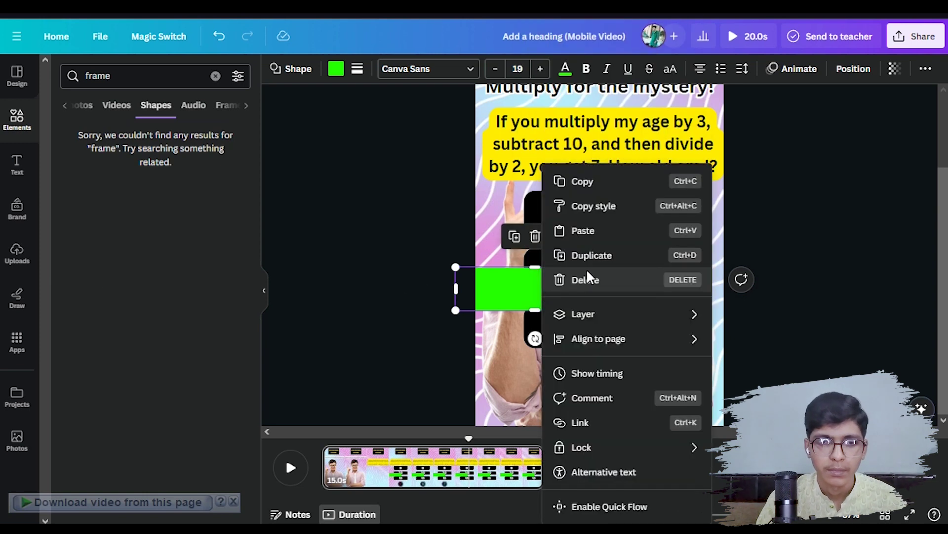
click(583, 370)
drag(383, 445, 465, 445)
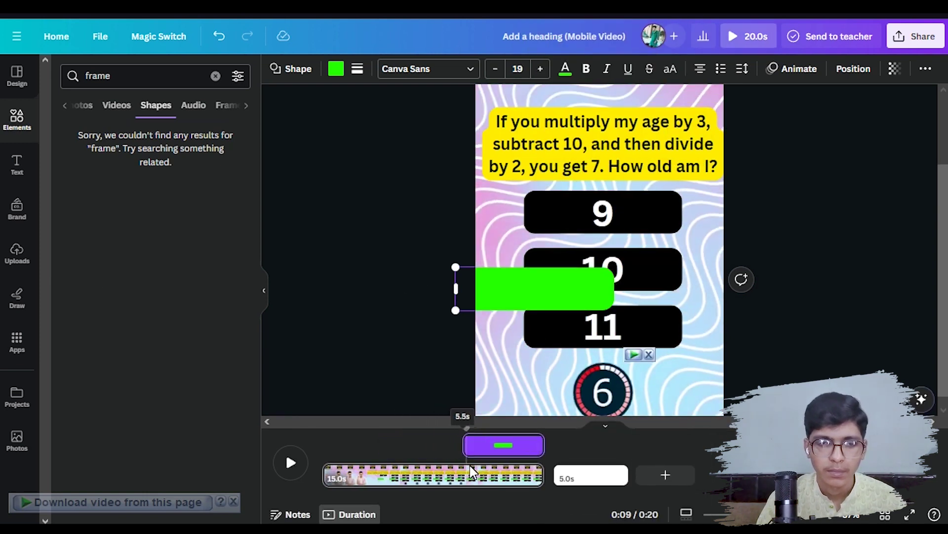
click(854, 330)
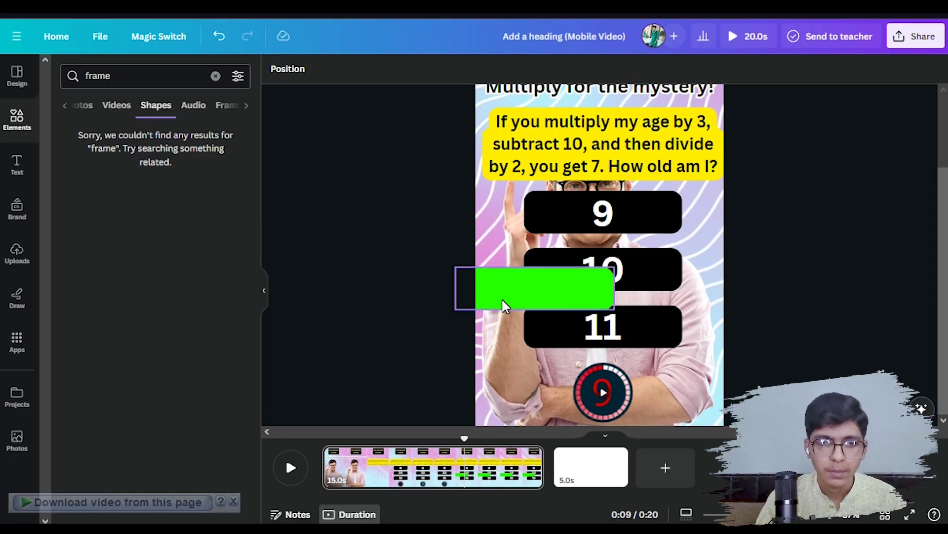
Place the green bar, slightly enlarged, over the answer 10 bar and layer it beneath the number 10
drag(504, 303, 574, 288)
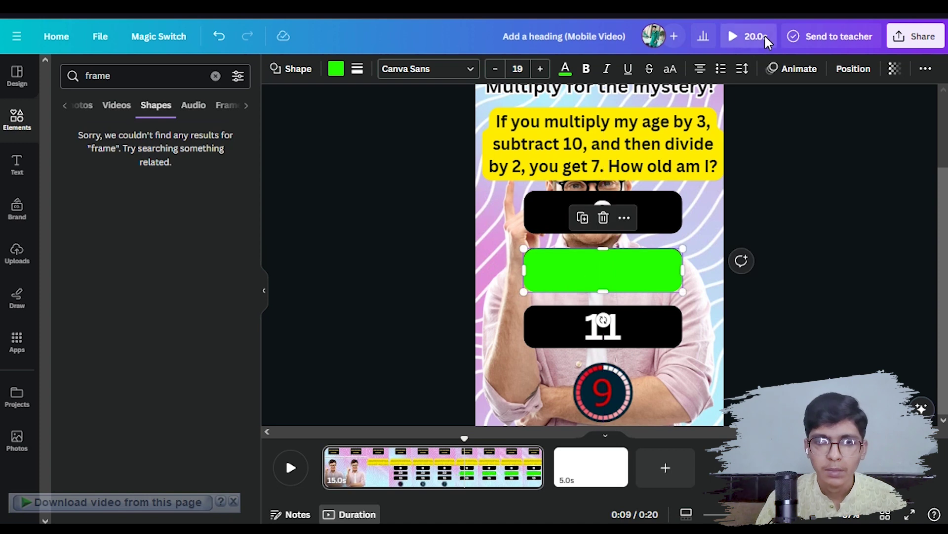
click(840, 69)
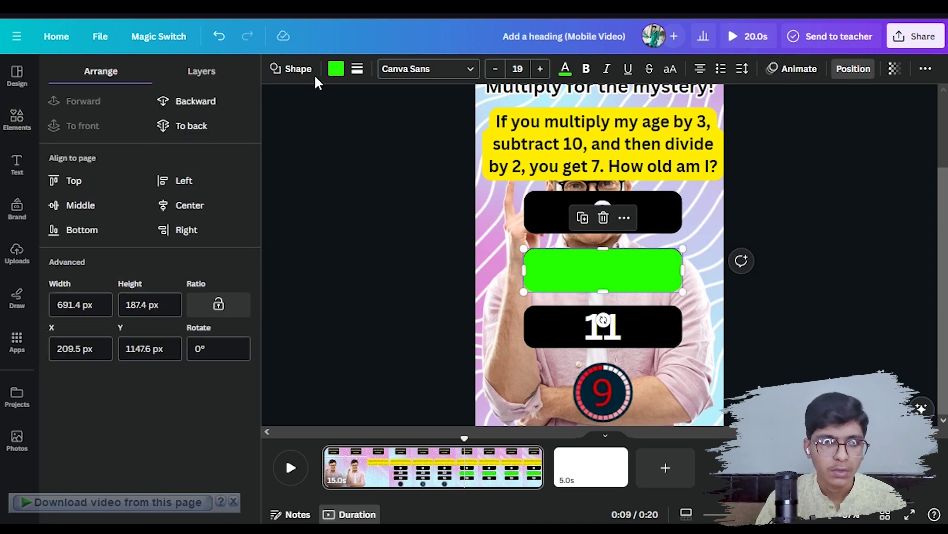
click(201, 74)
drag(60, 148, 81, 310)
click(449, 444)
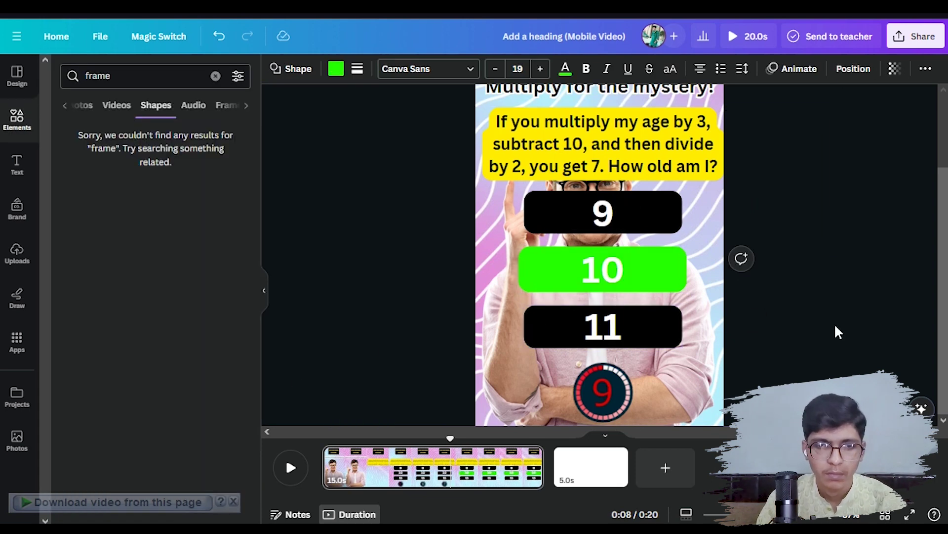
Apply the Fade animation to the hook text "Multiply for the mystery!"
click(330, 450)
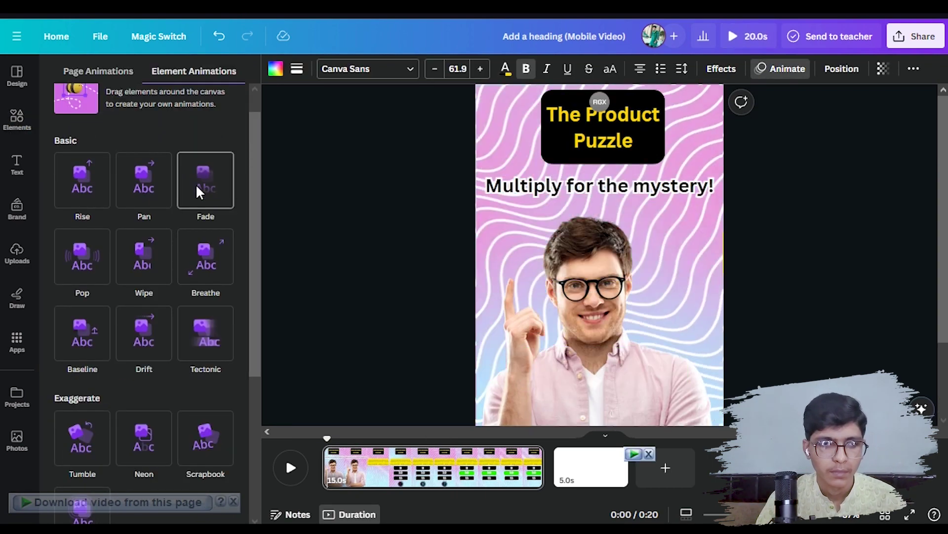
click(500, 212)
click(209, 224)
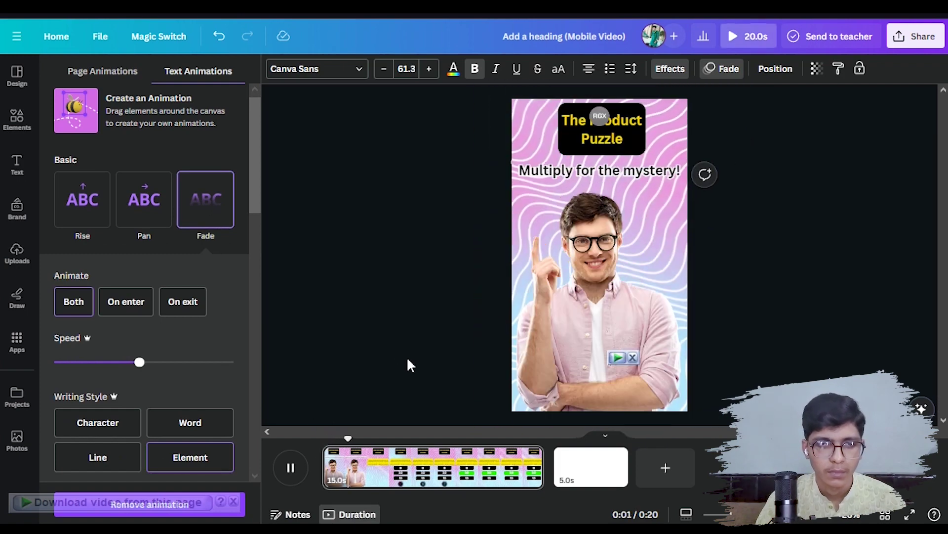
Apply the Stomp animation to the yellow question text
scroll(132, 347, down, 5)
click(206, 296)
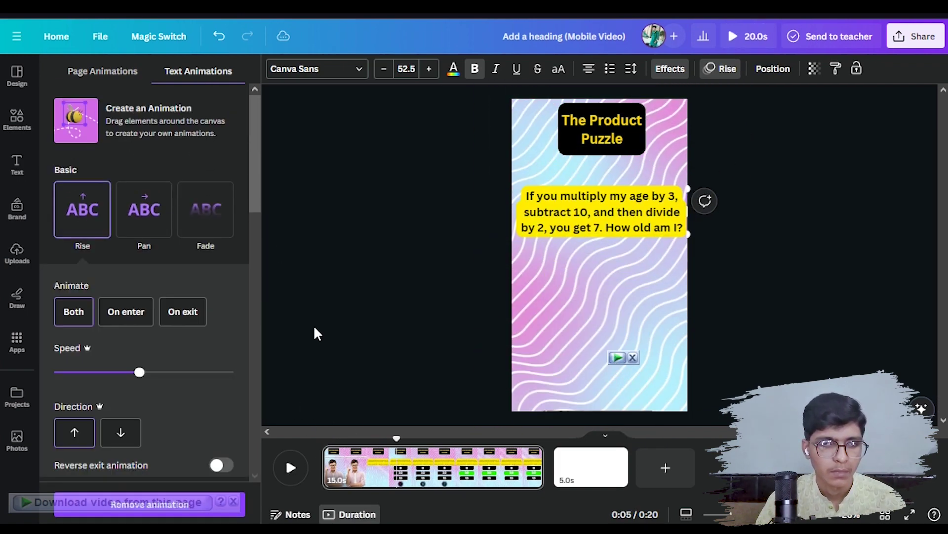
scroll(204, 325, down, 5)
scroll(203, 324, down, 5)
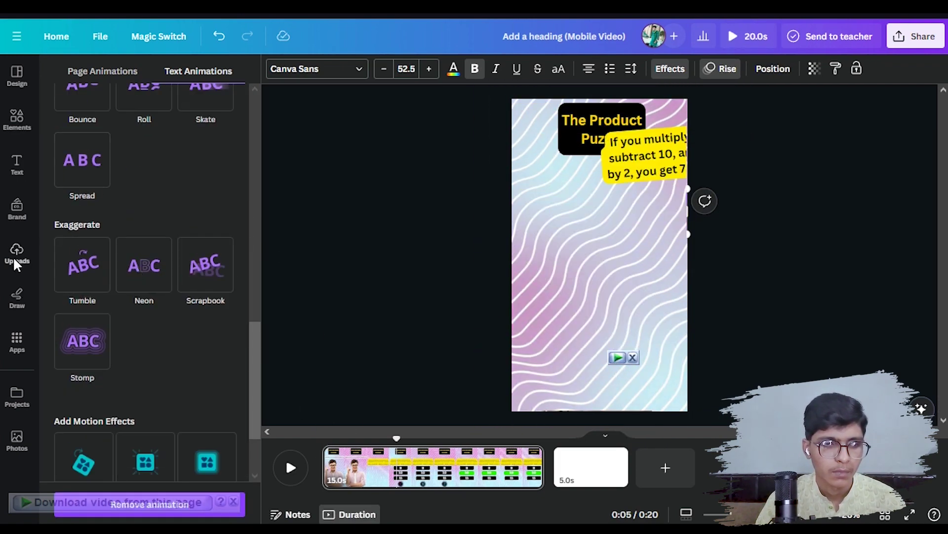
click(82, 341)
Animate the countdown video and apply the Drift animation to the green answer bar
click(612, 399)
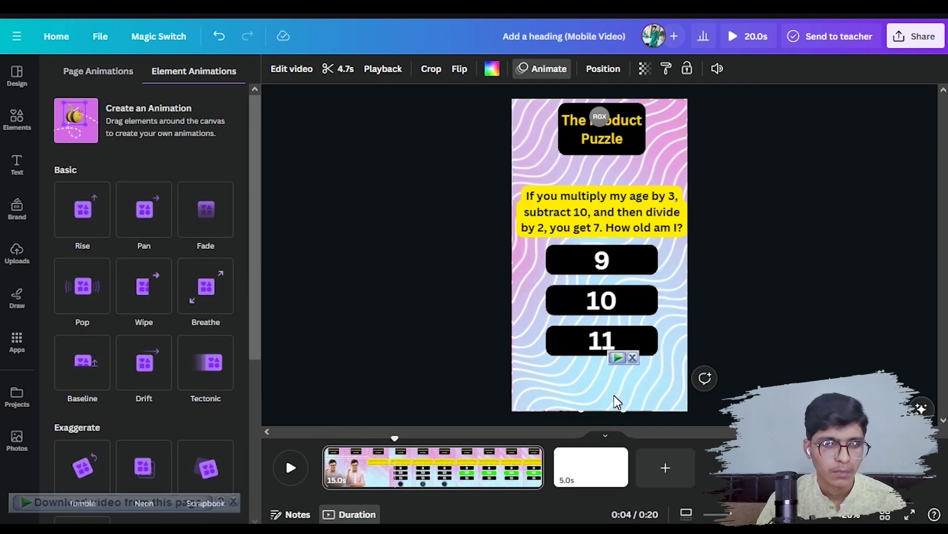
scroll(207, 424, down, 5)
click(82, 366)
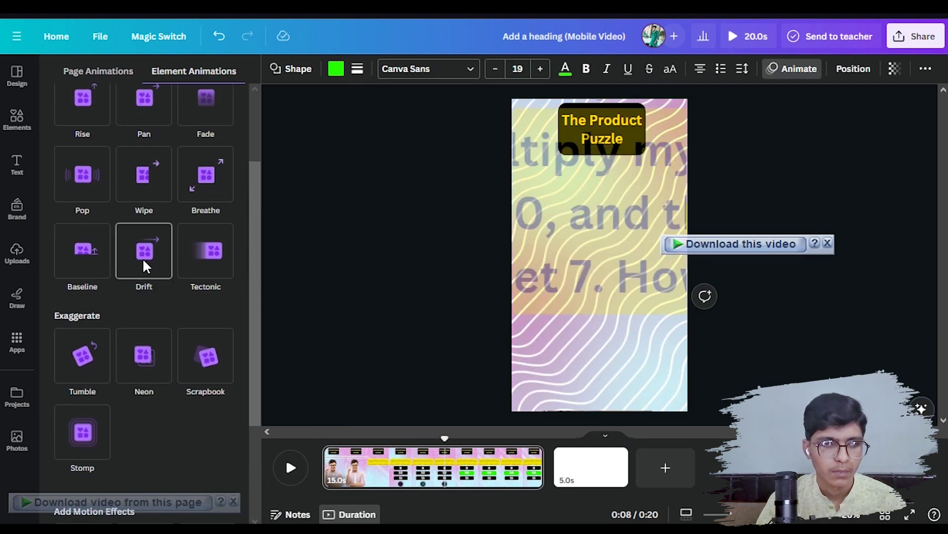
click(144, 261)
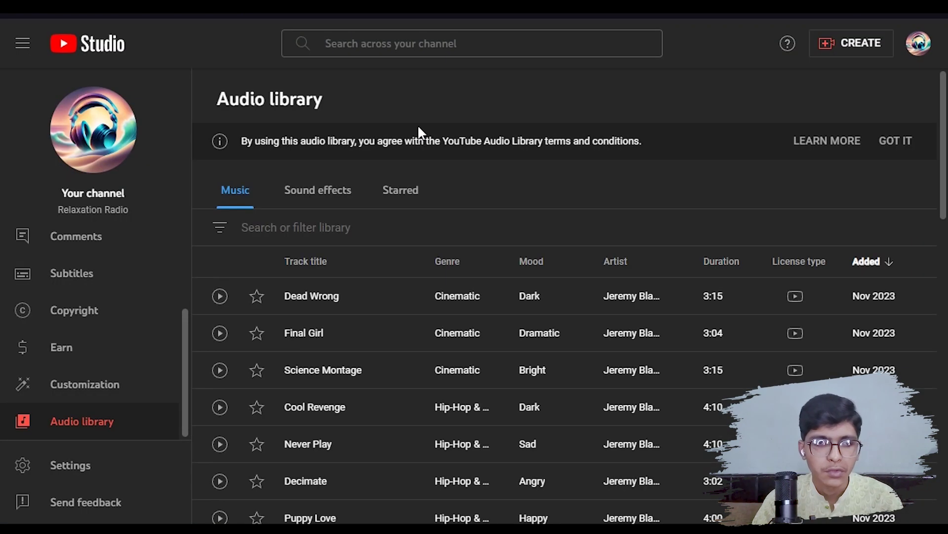
Switch to the YouTube Studio audio library and look through its free music tracks
scroll(447, 197, down, 3)
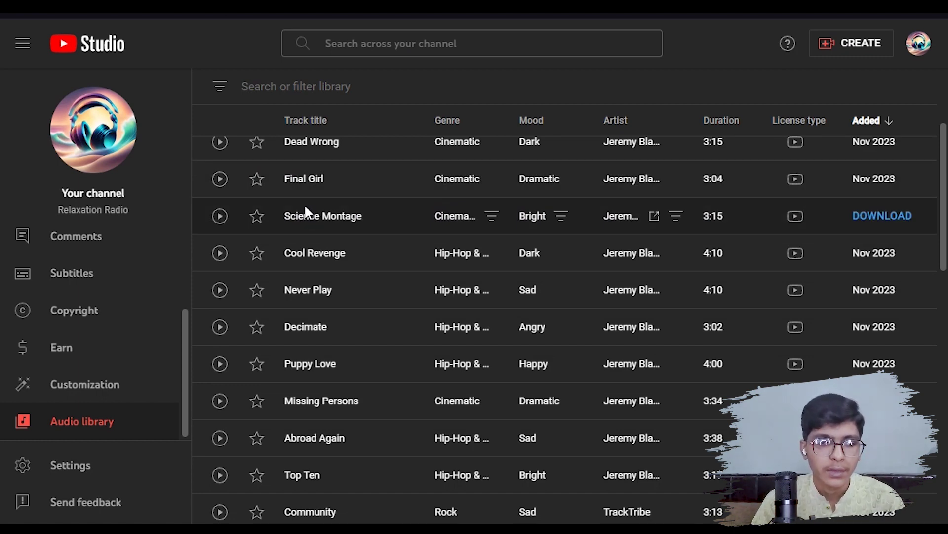
scroll(305, 210, down, 5)
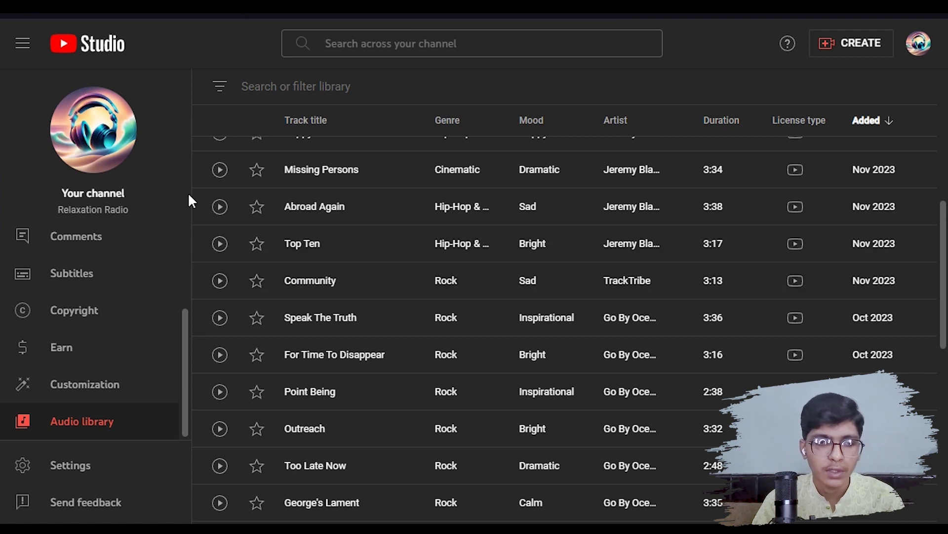
scroll(271, 303, up, 2)
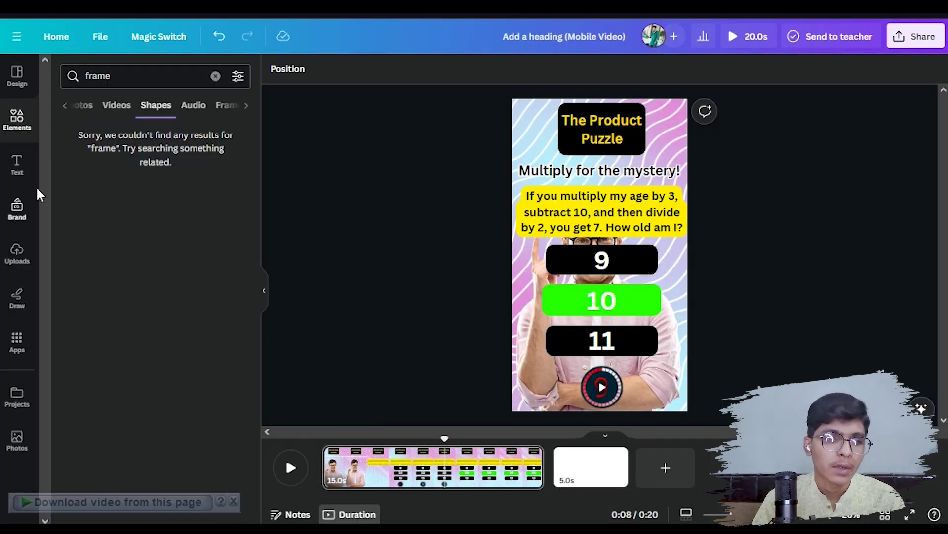
Back in Canva, upload the track "Don't Wanna Let Myself Down" and add it under the first page, trimmed to that page's 15-second length
click(17, 256)
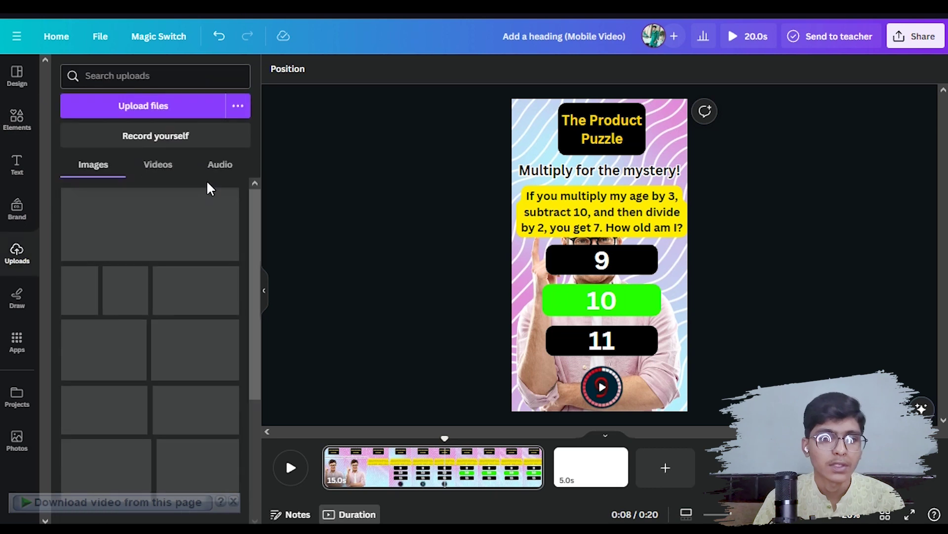
click(219, 165)
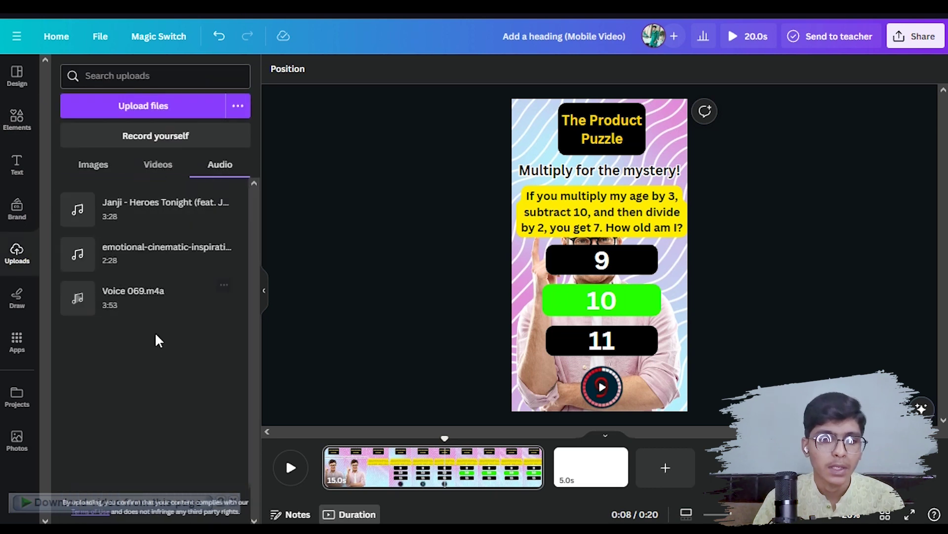
click(234, 499)
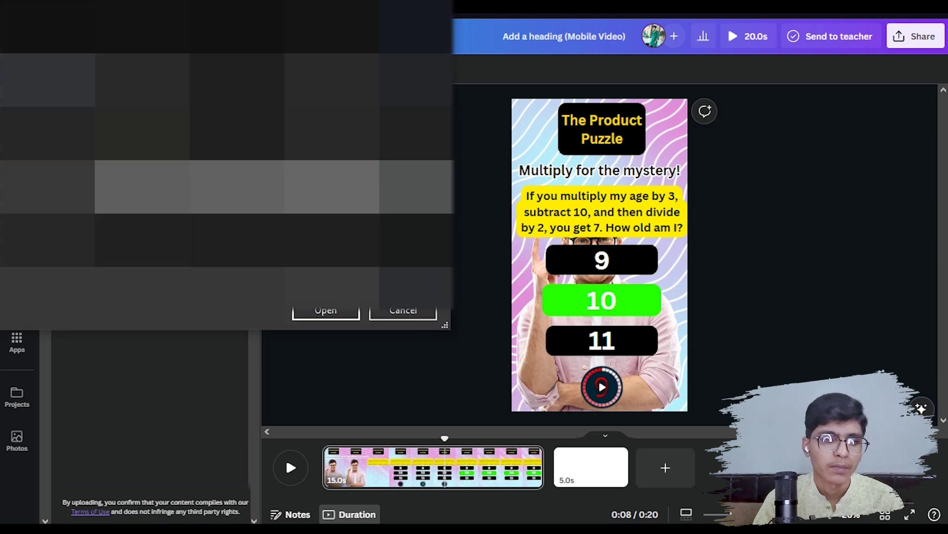
click(326, 310)
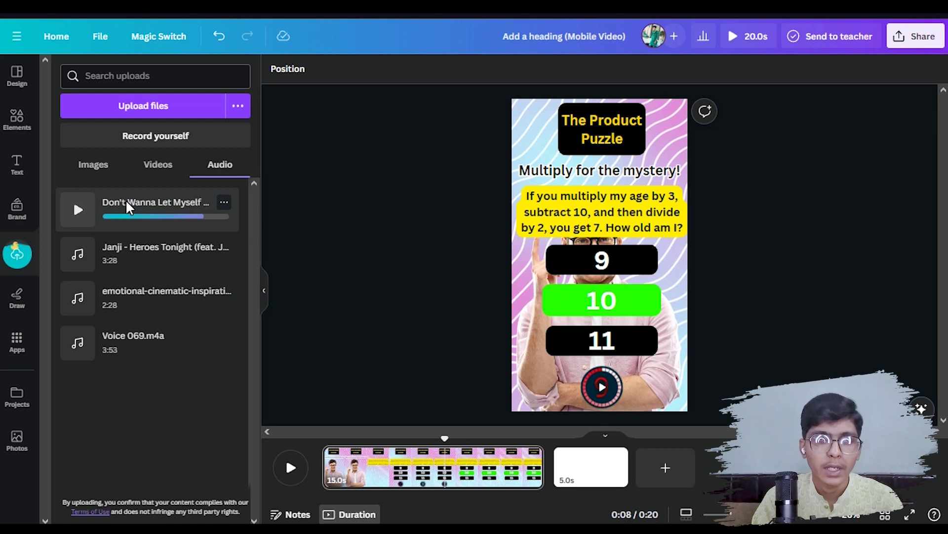
drag(126, 200, 384, 479)
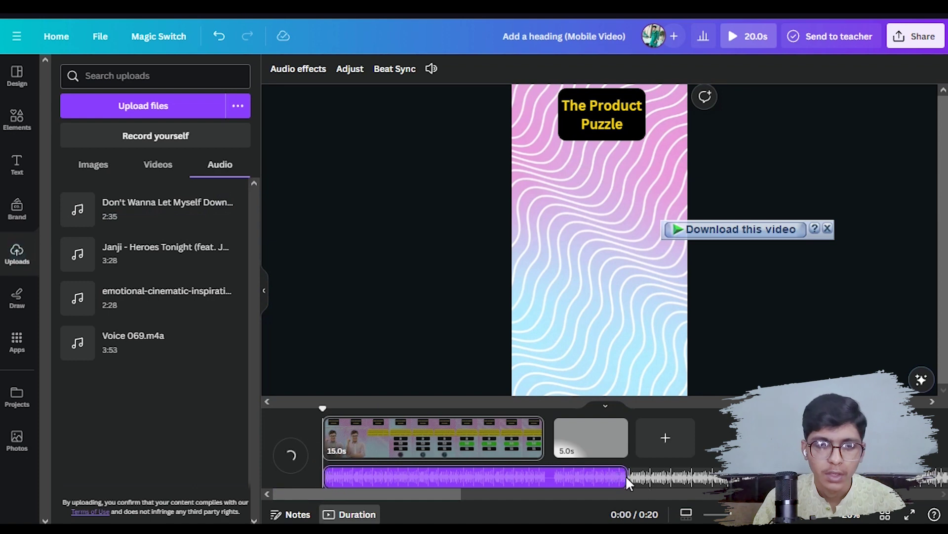
drag(625, 475, 545, 475)
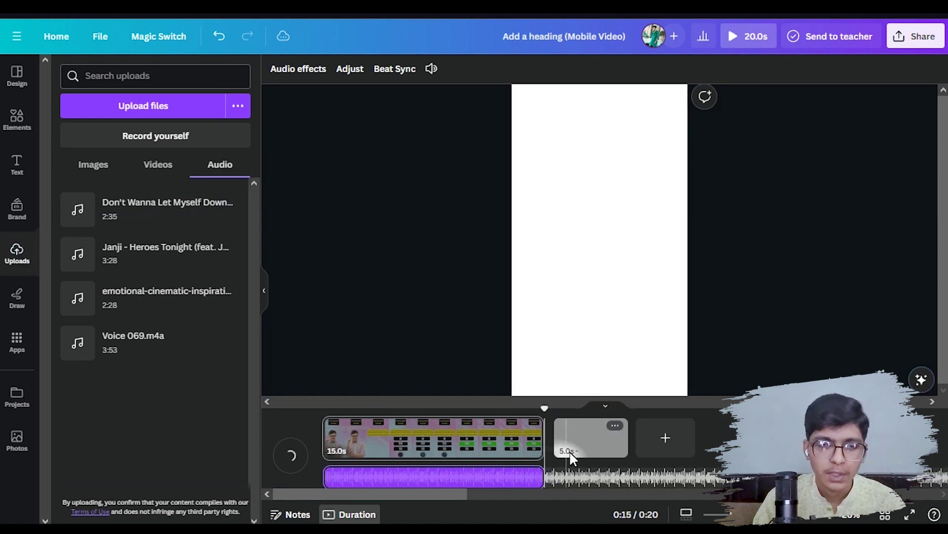
Delete the blank 5-second second page
click(586, 435)
click(615, 426)
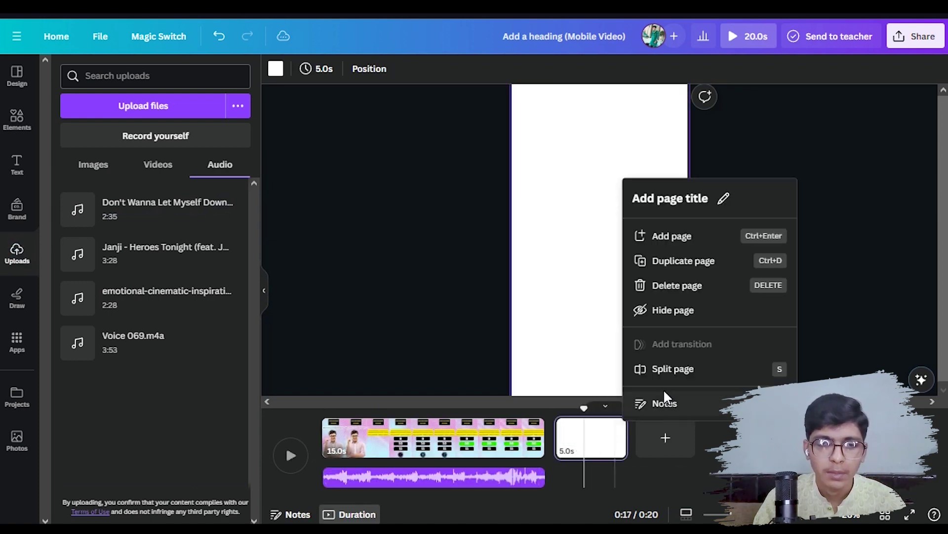
click(676, 287)
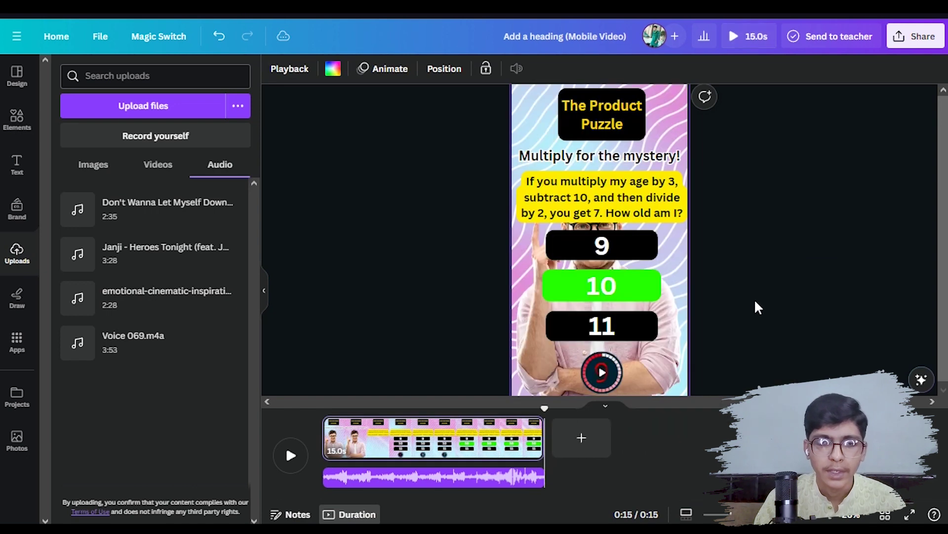
Download the design as an MP4 video at 1080p (HD) quality
click(915, 36)
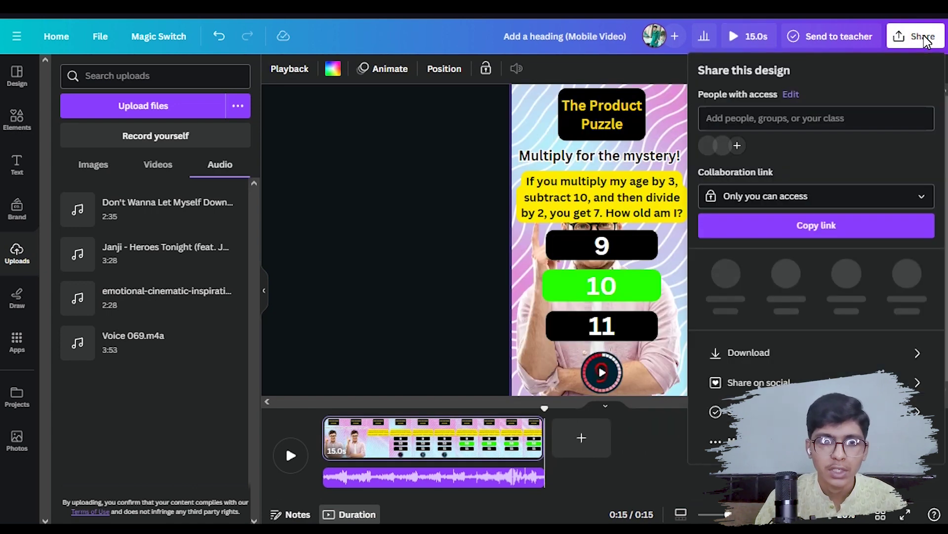
click(776, 345)
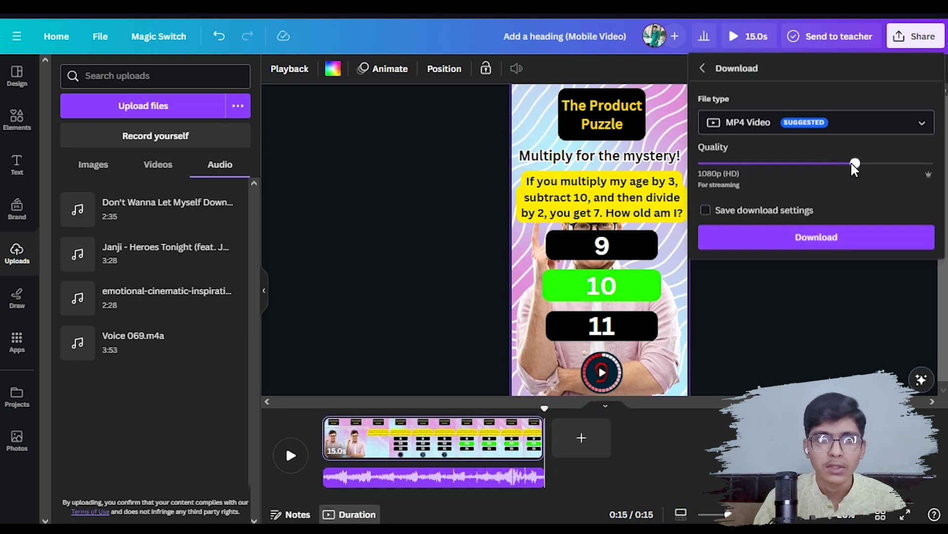
click(843, 253)
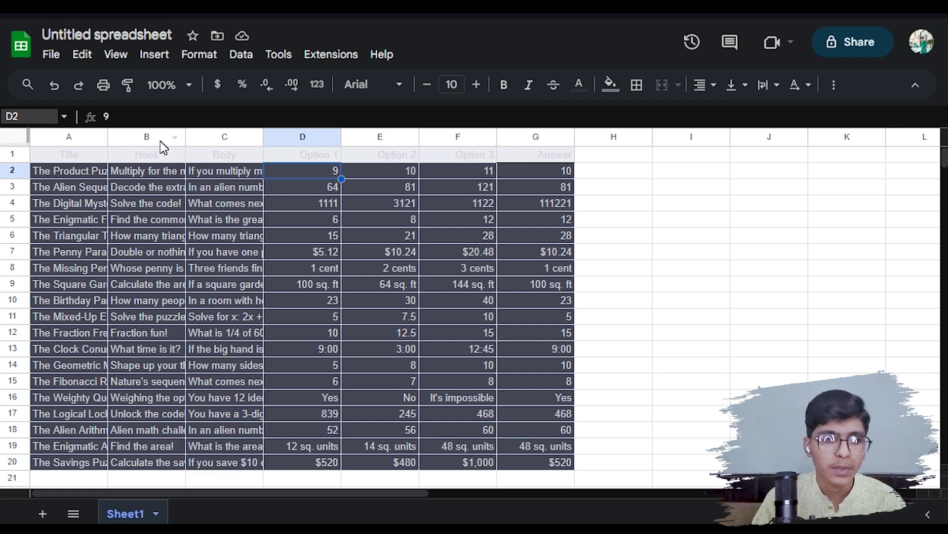
Switch to the riddle spreadsheet in Google Sheets and download it as a comma-separated values (.csv) file
click(52, 53)
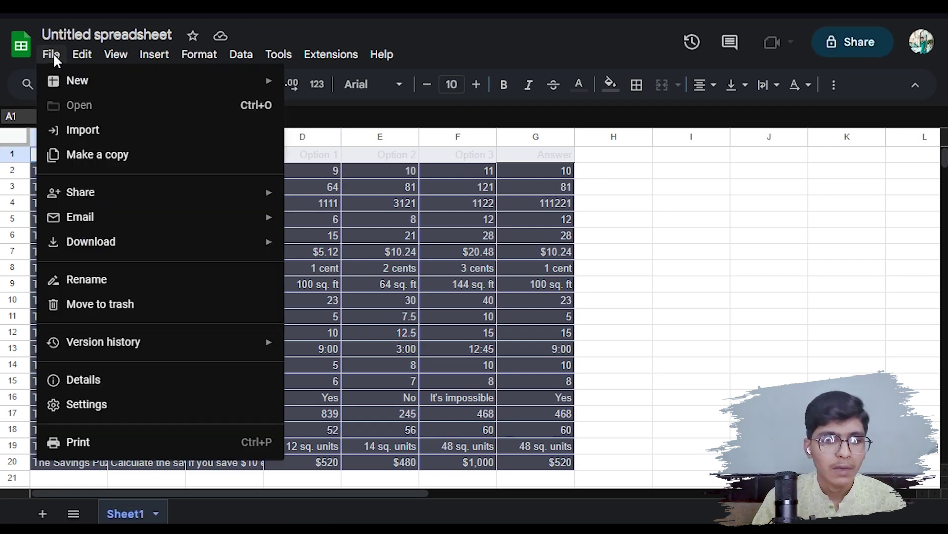
mouse_move(127, 240)
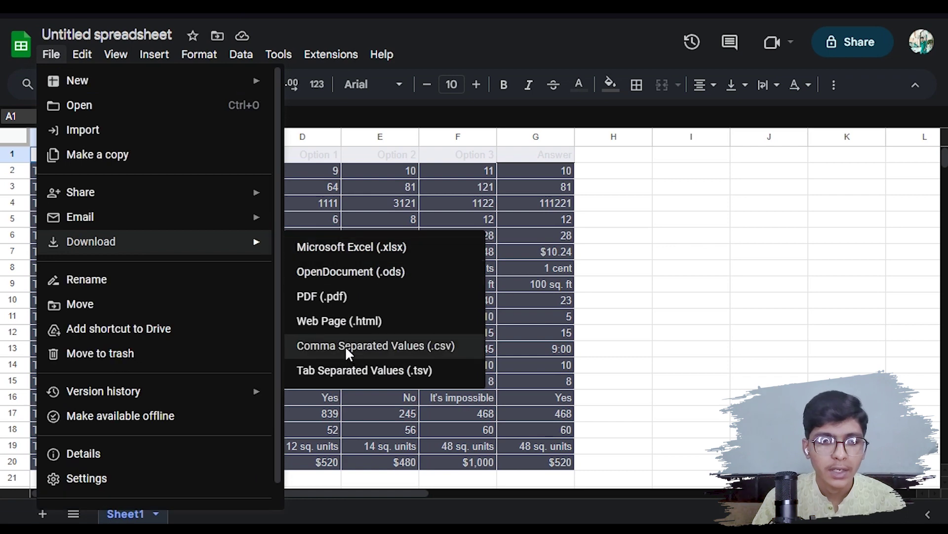
click(414, 347)
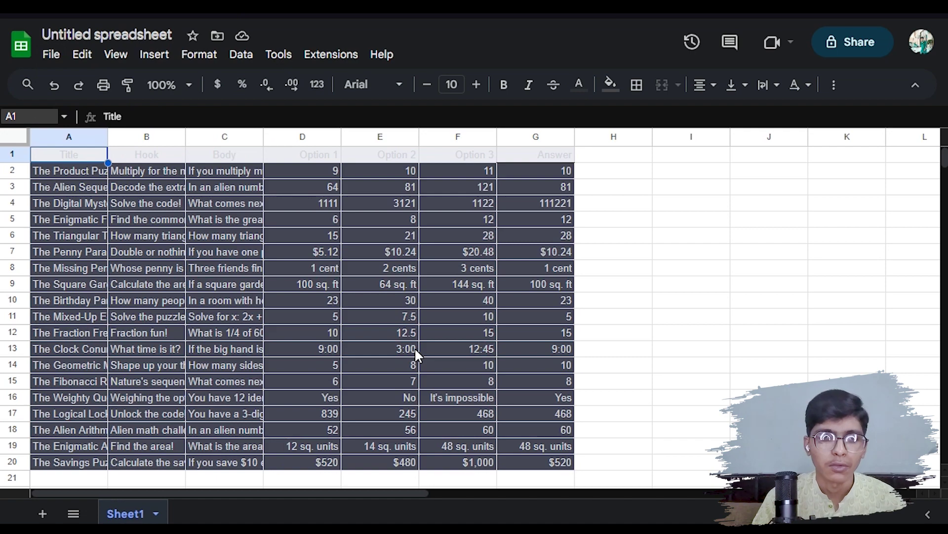
click(326, 311)
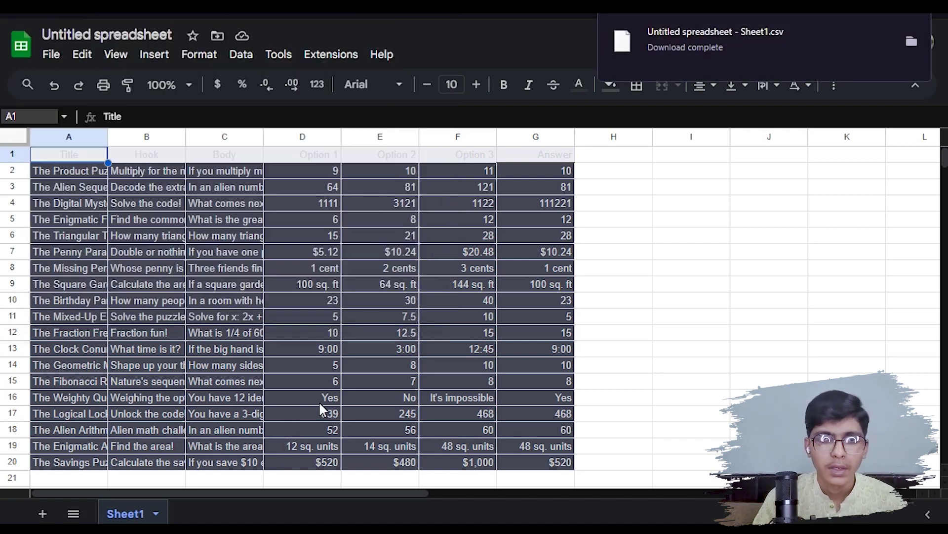
Return to the Canva riddle design, open the Bulk create app and upload the downloaded riddle CSV file as its data
key(ctrl+Tab)
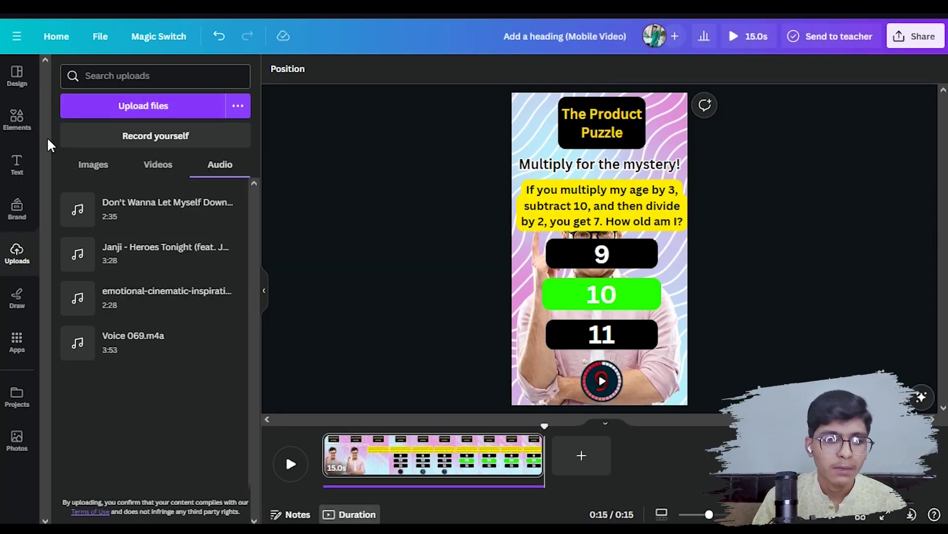
click(18, 341)
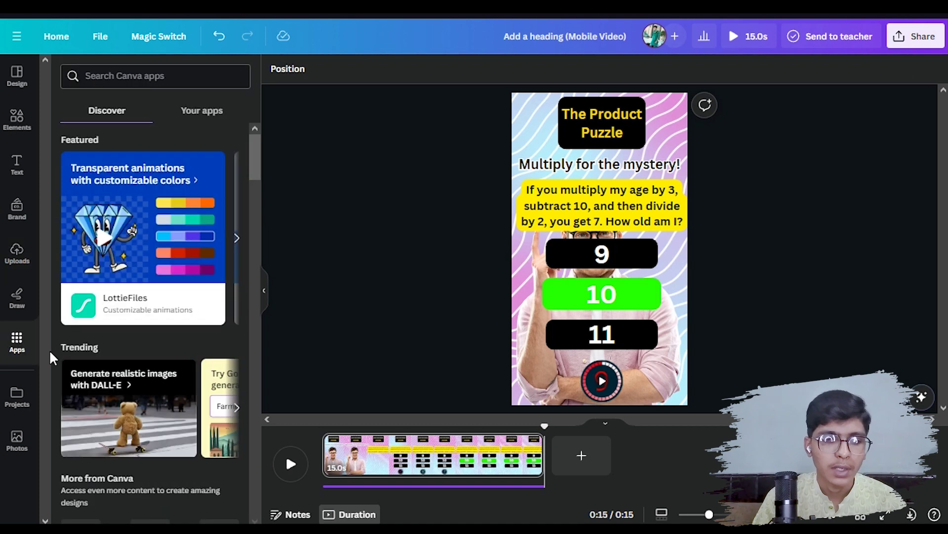
scroll(229, 328, down, 3)
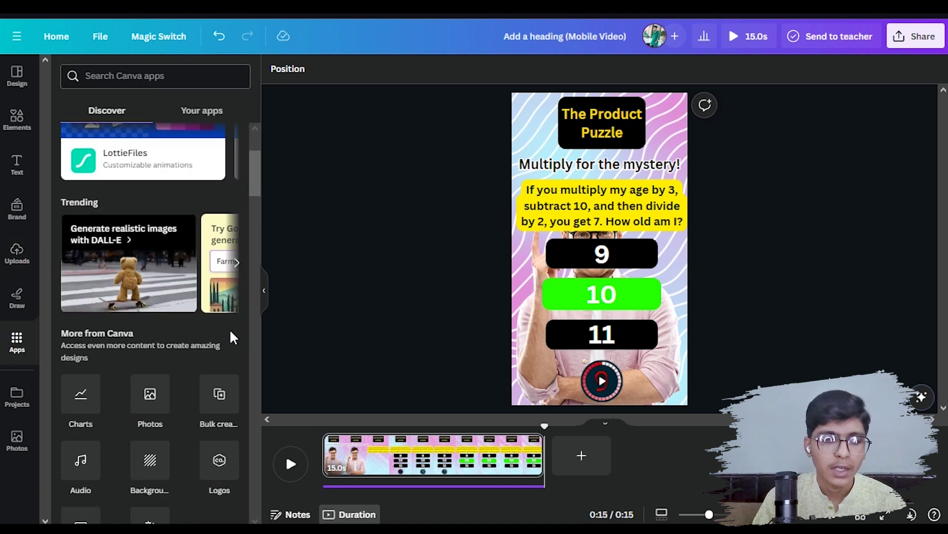
click(209, 384)
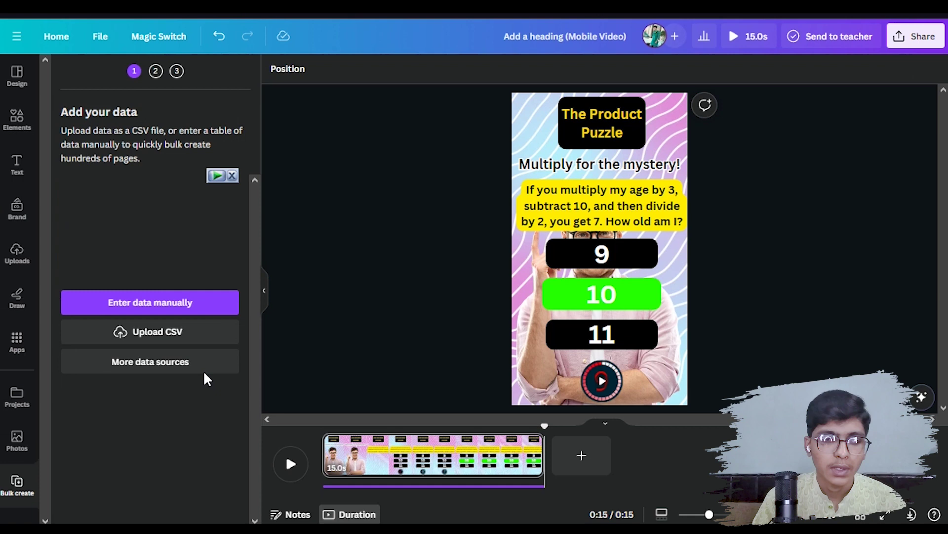
click(159, 366)
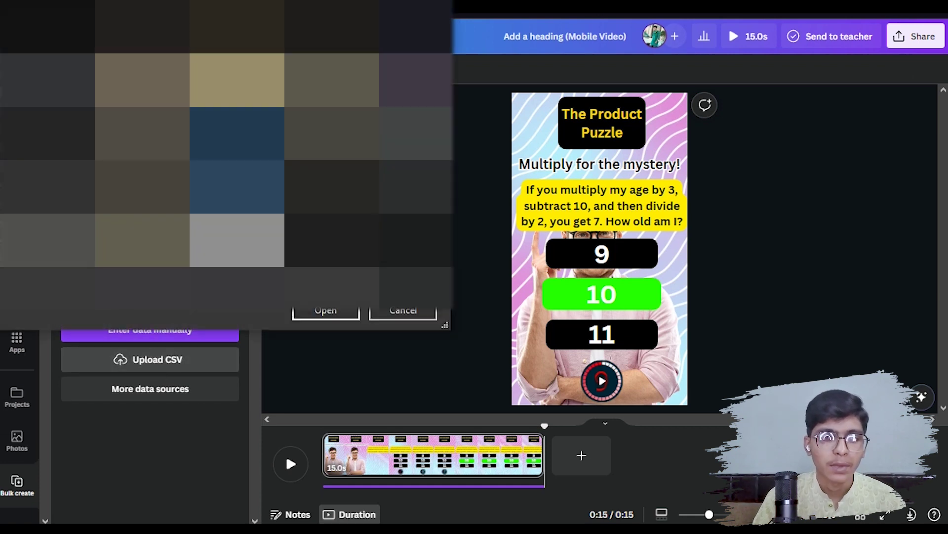
click(331, 310)
scroll(193, 360, down, 2)
scroll(193, 360, up, 2)
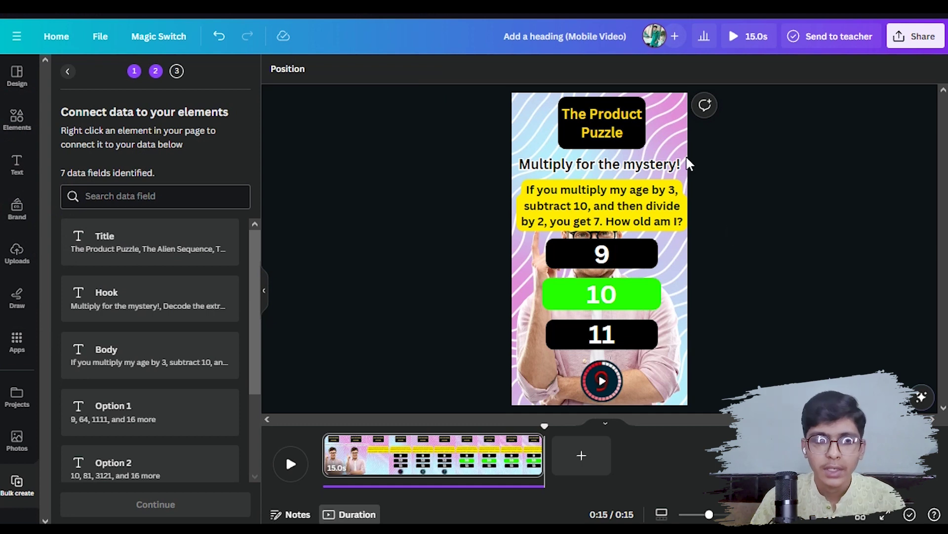
Connect the heading text "The Product Puzzle" to the Title data field and the line "Multiply for the mystery!" to Hook
right_click(626, 130)
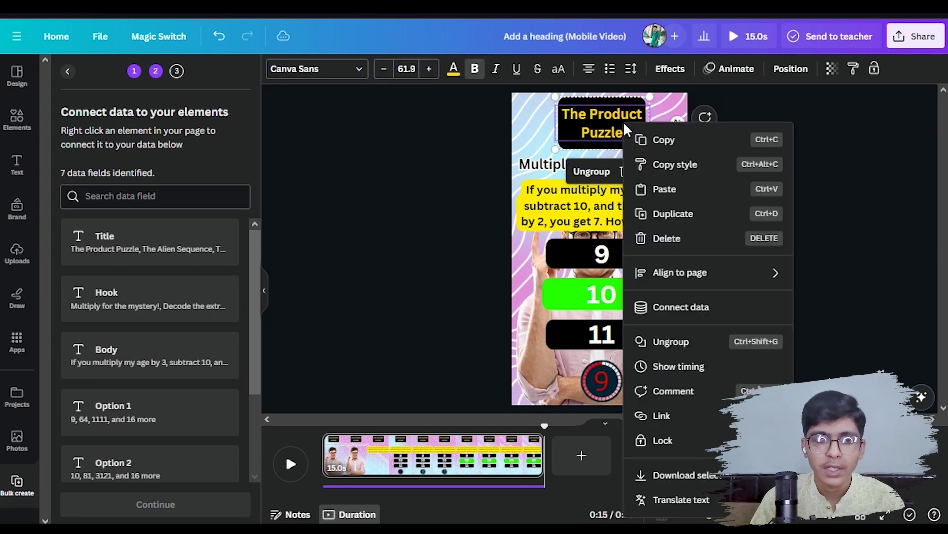
click(668, 308)
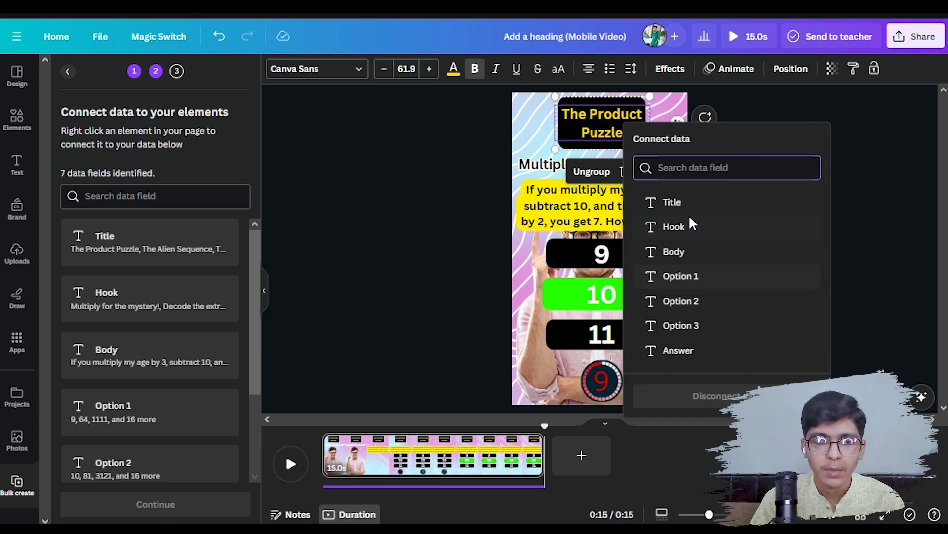
click(672, 203)
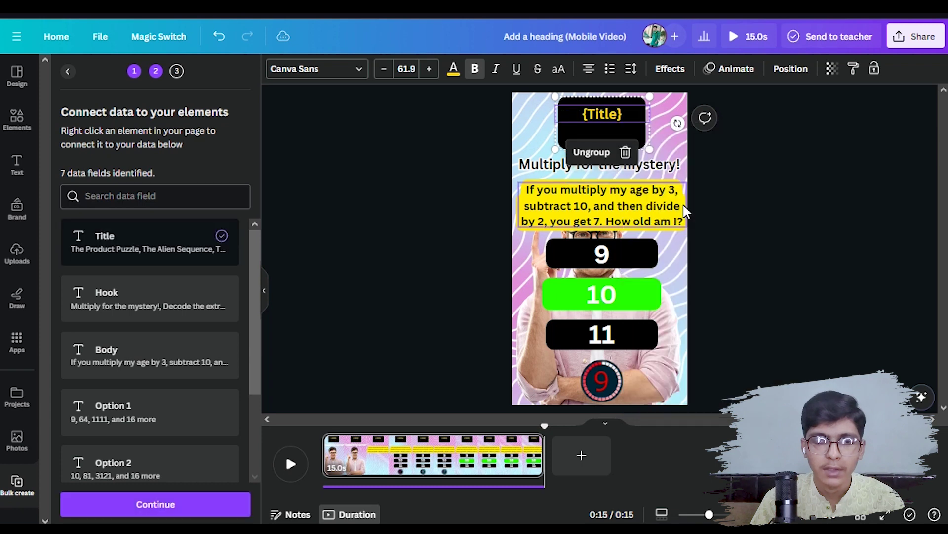
right_click(529, 167)
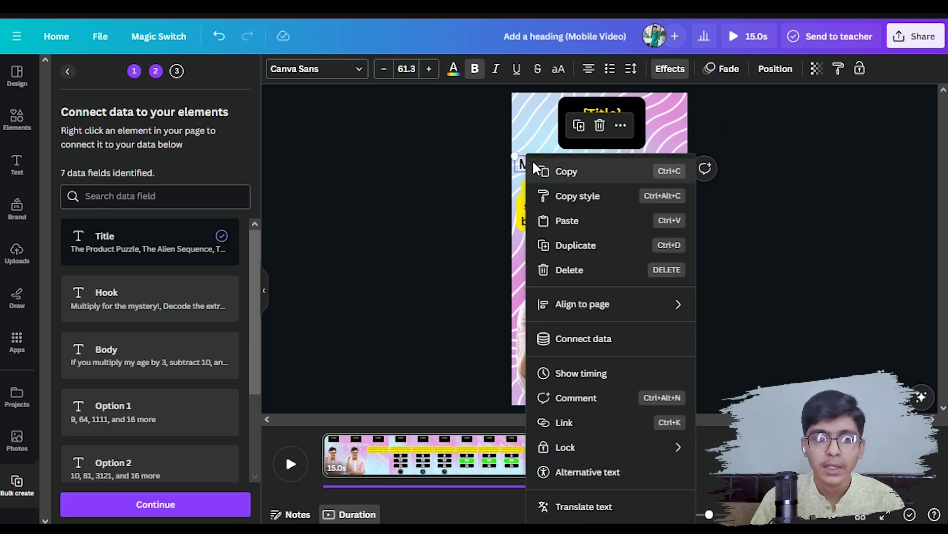
click(585, 337)
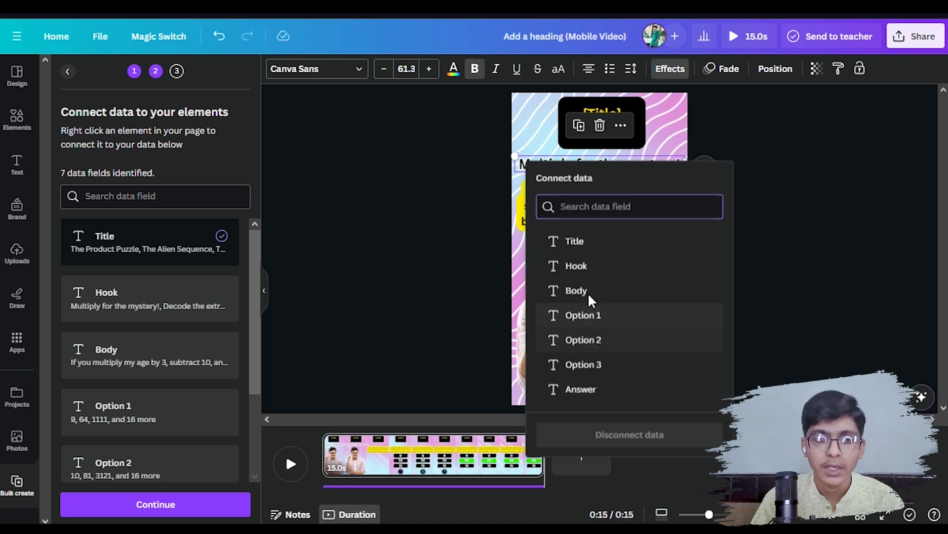
click(588, 269)
Connect the yellow-highlighted riddle question to the Body data field and the first answer choice to Option 1
click(566, 218)
right_click(566, 218)
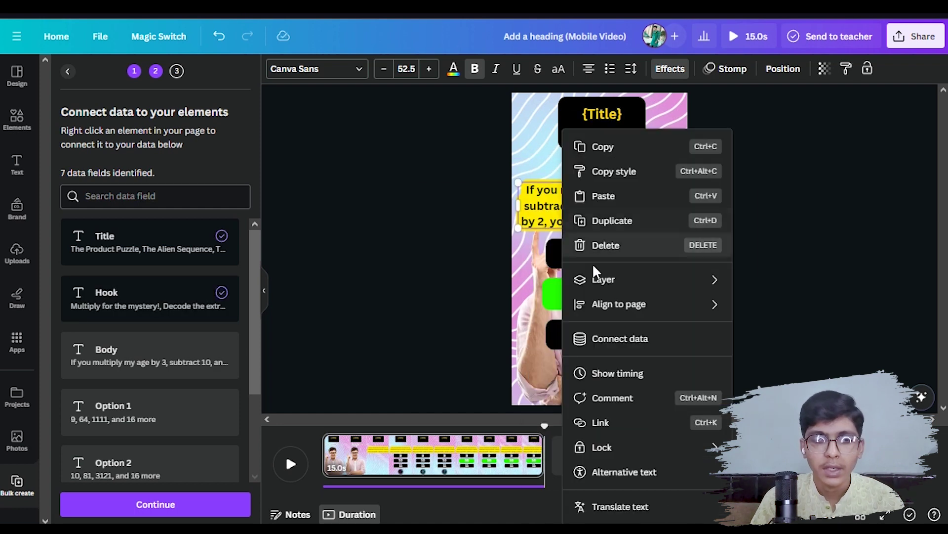
click(609, 337)
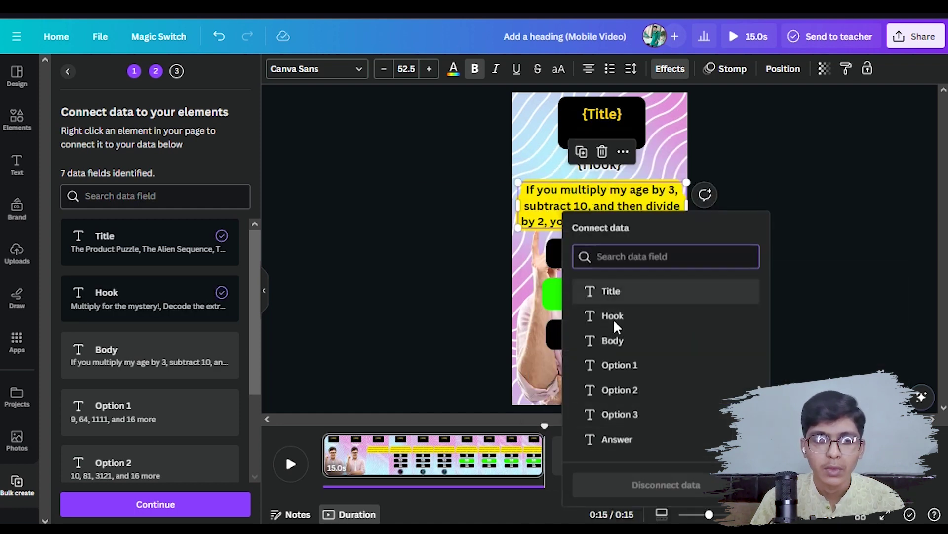
click(638, 344)
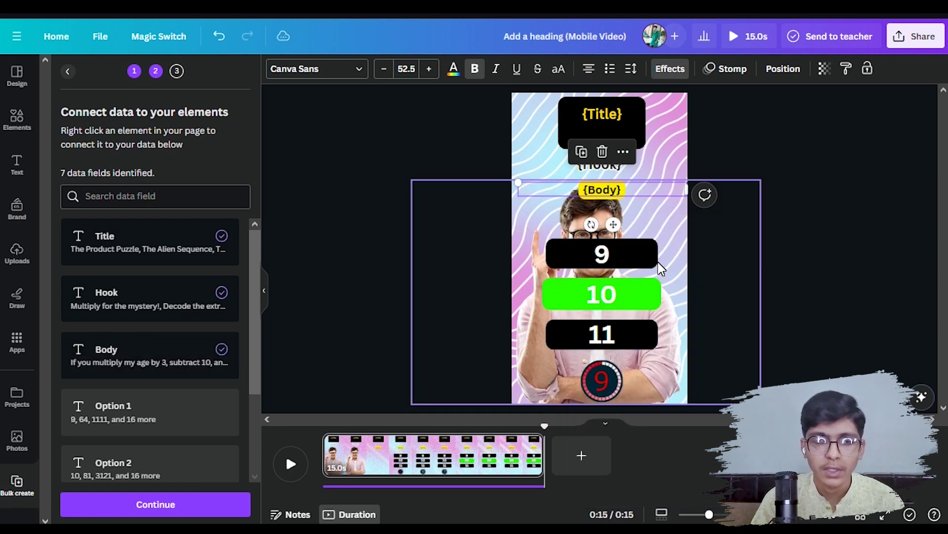
right_click(605, 256)
click(662, 338)
click(660, 381)
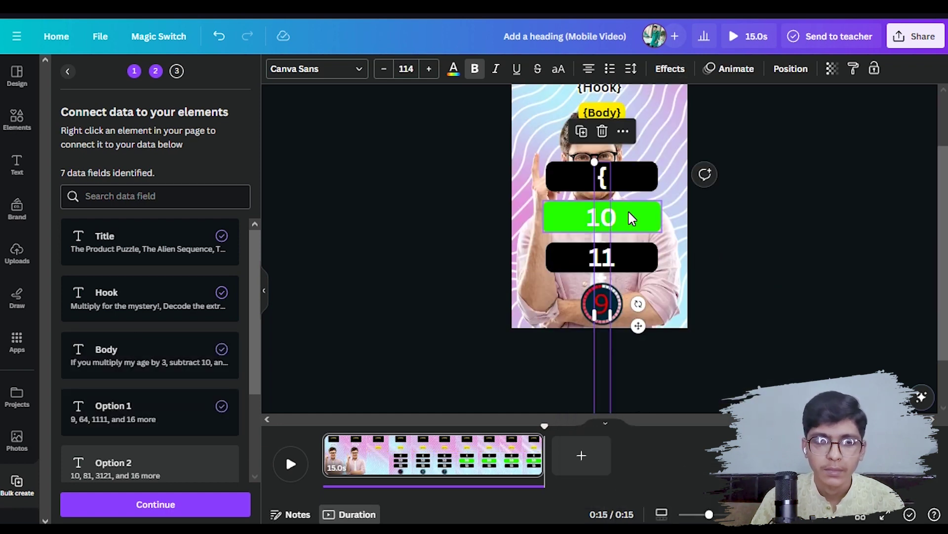
Connect the second answer choice to the Option 2 data field and the third answer choice to Option 3
right_click(588, 295)
click(642, 339)
click(656, 407)
click(591, 333)
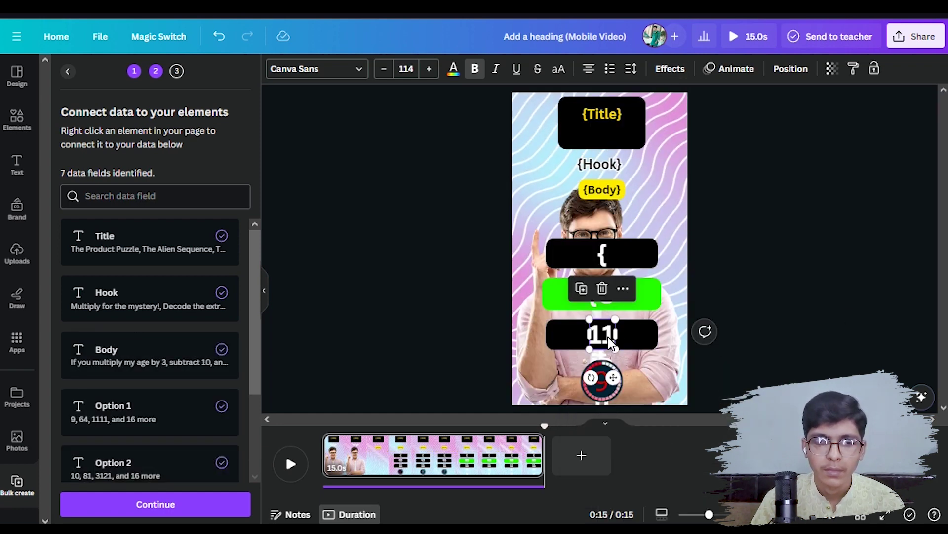
right_click(590, 333)
click(682, 339)
click(665, 431)
Move the green answer box below the third choice and add a text on it connected to the Answer data field
drag(636, 307, 635, 385)
click(530, 424)
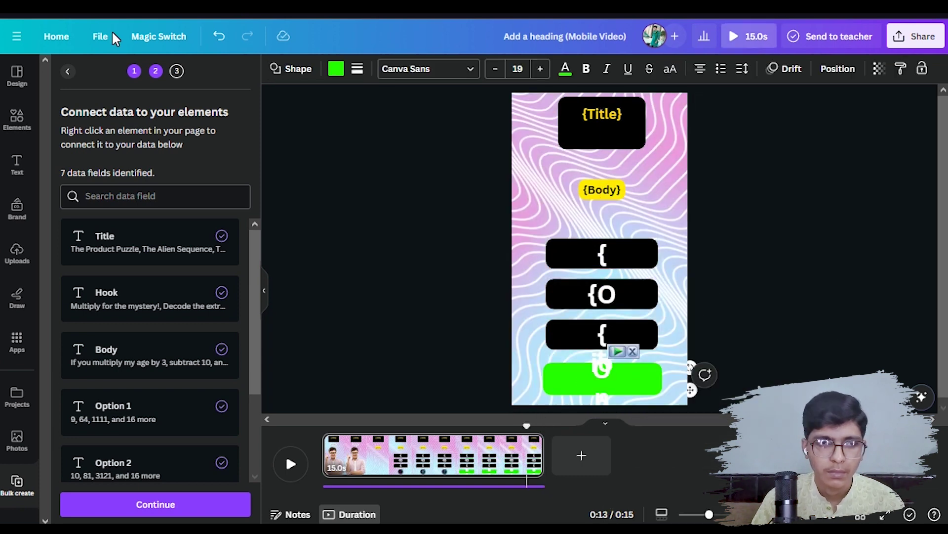
click(16, 119)
click(17, 165)
drag(130, 198, 570, 354)
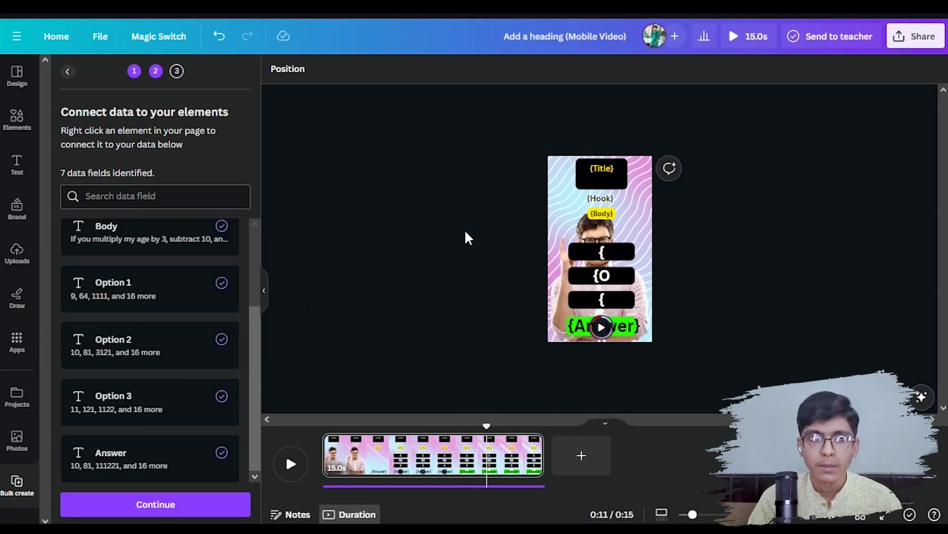
Continue with all riddle rows selected and generate the 19 designs
click(156, 508)
scroll(138, 337, down, 3)
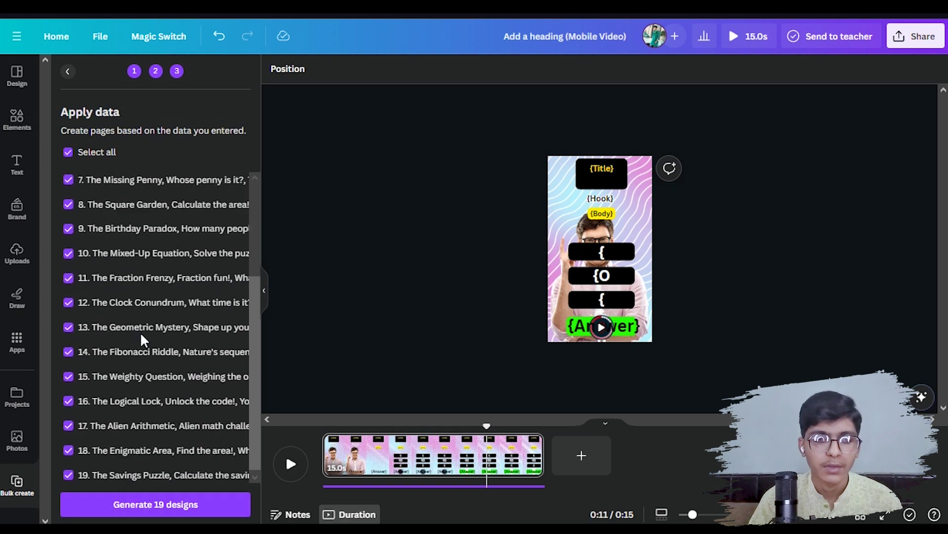
click(202, 502)
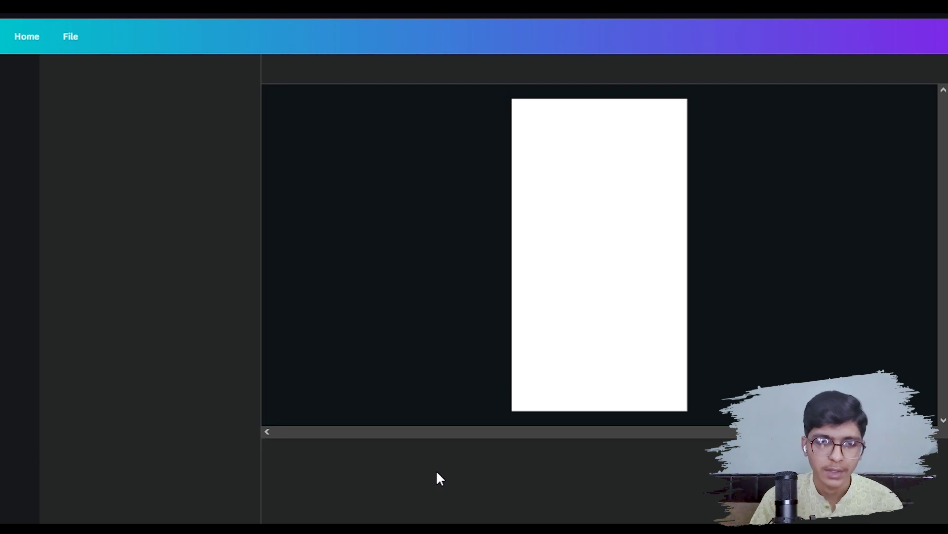
Preview the first two riddle pages of the generated bulk design, checking their texts, answer choices and revealed answer
click(327, 420)
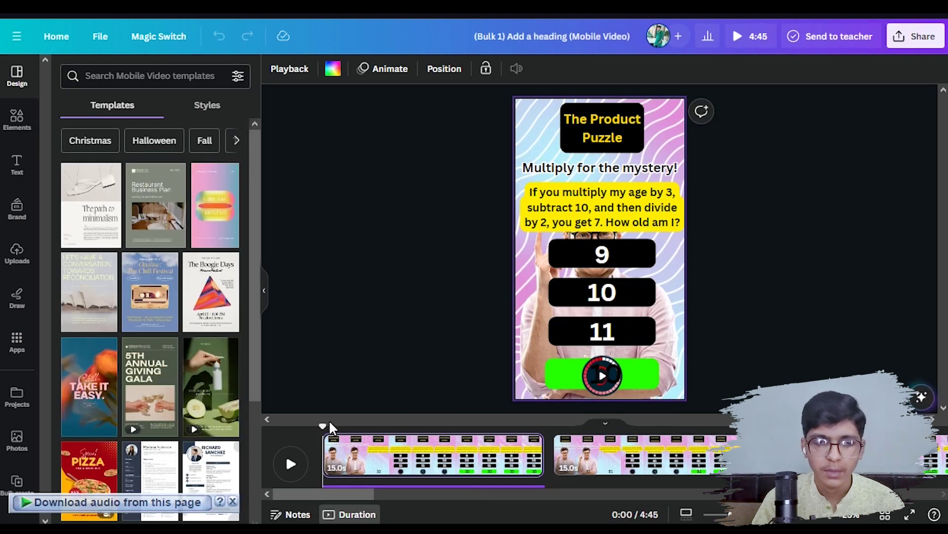
click(621, 456)
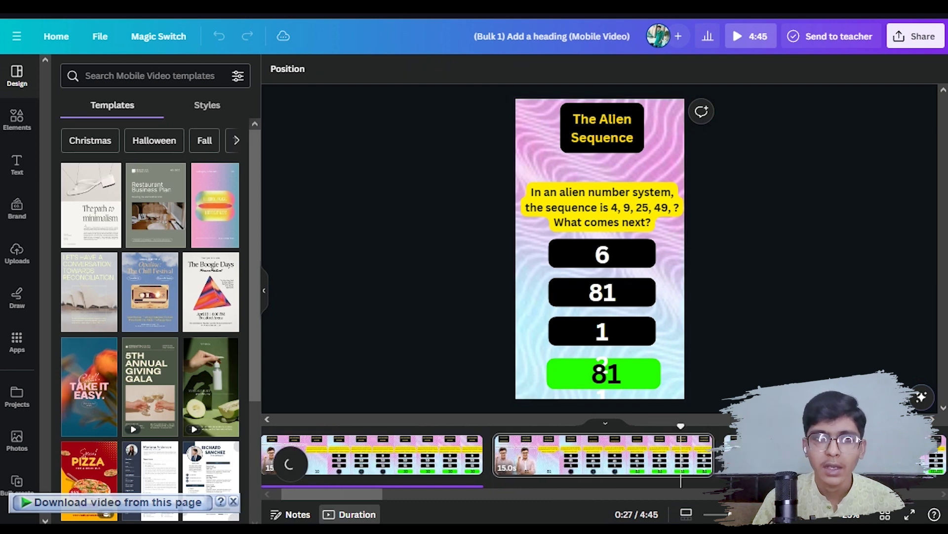
key(alt+f)
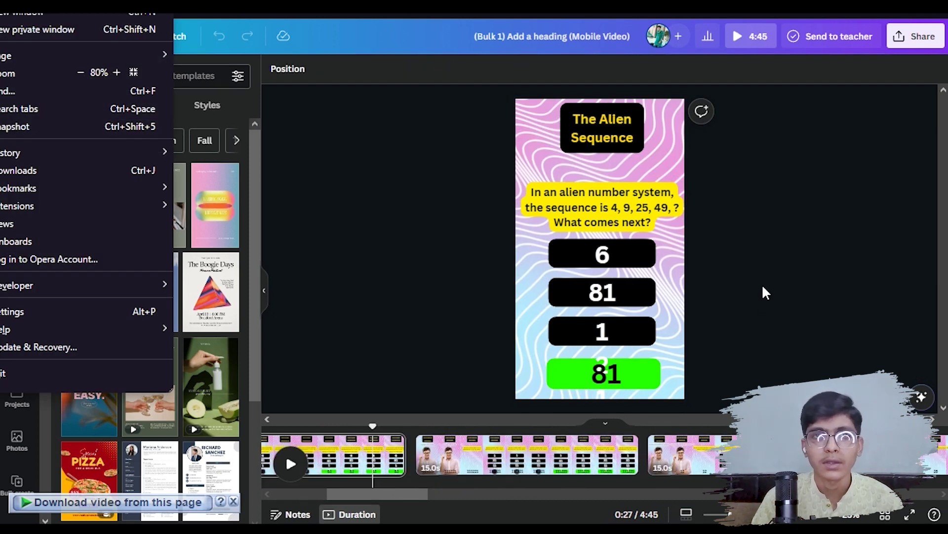
key(Escape)
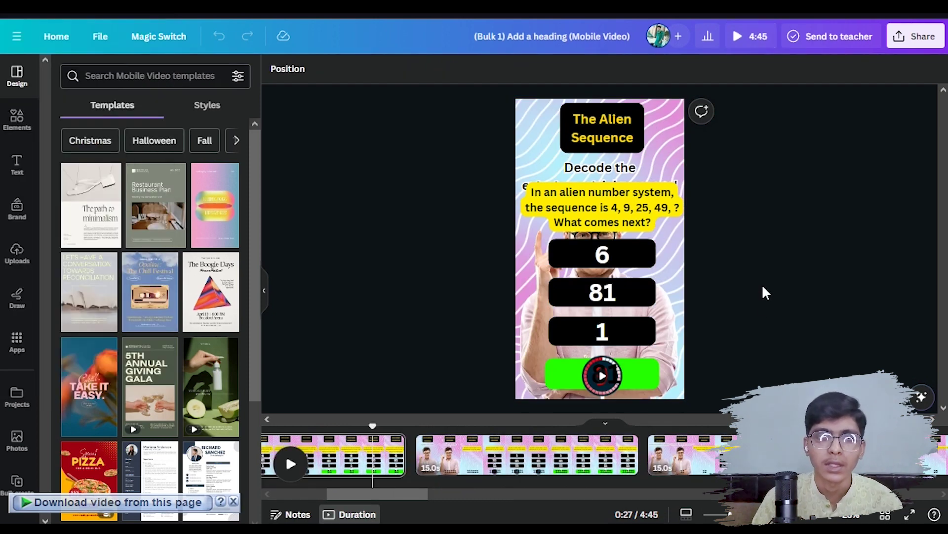